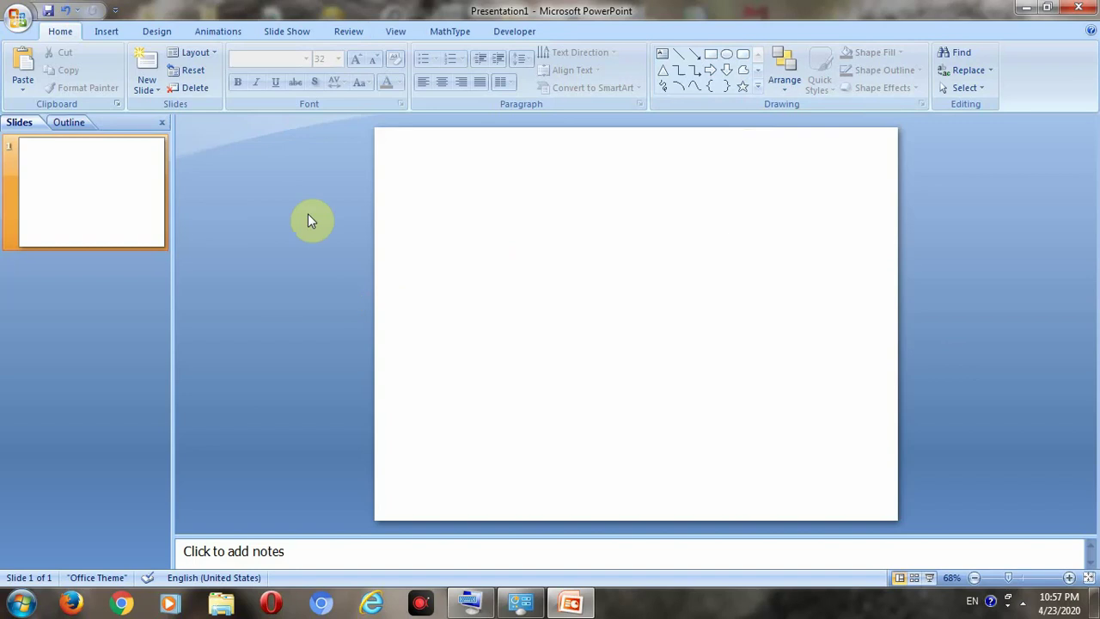
Step: Insert red shadowed-style WordArt reading 'Your Text Here' onto the blank slide
left_click(106, 34)
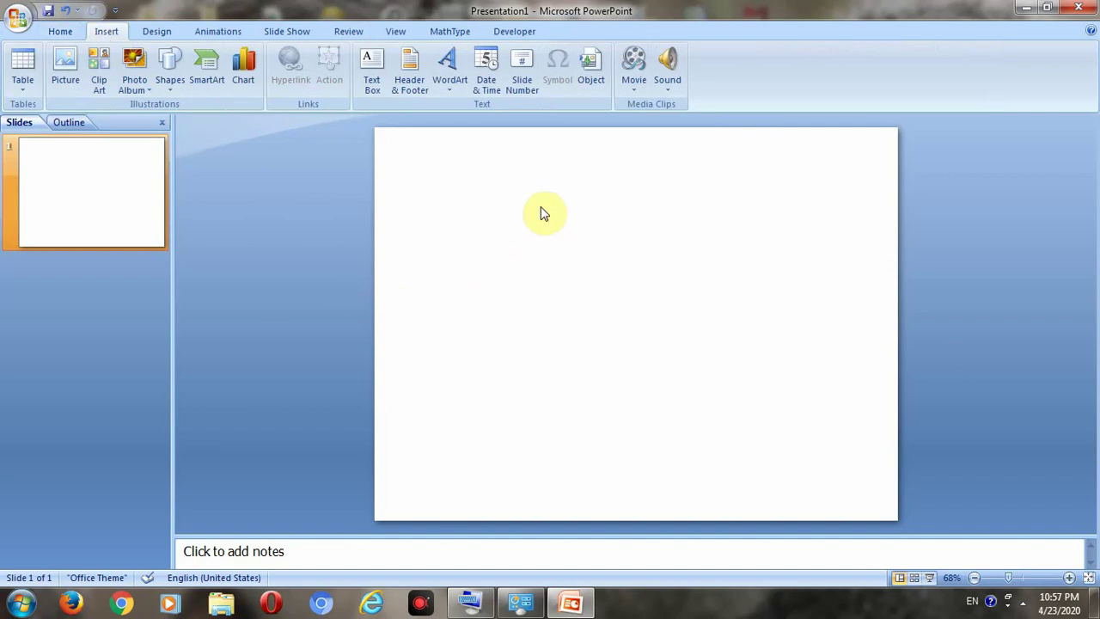
left_click(451, 85)
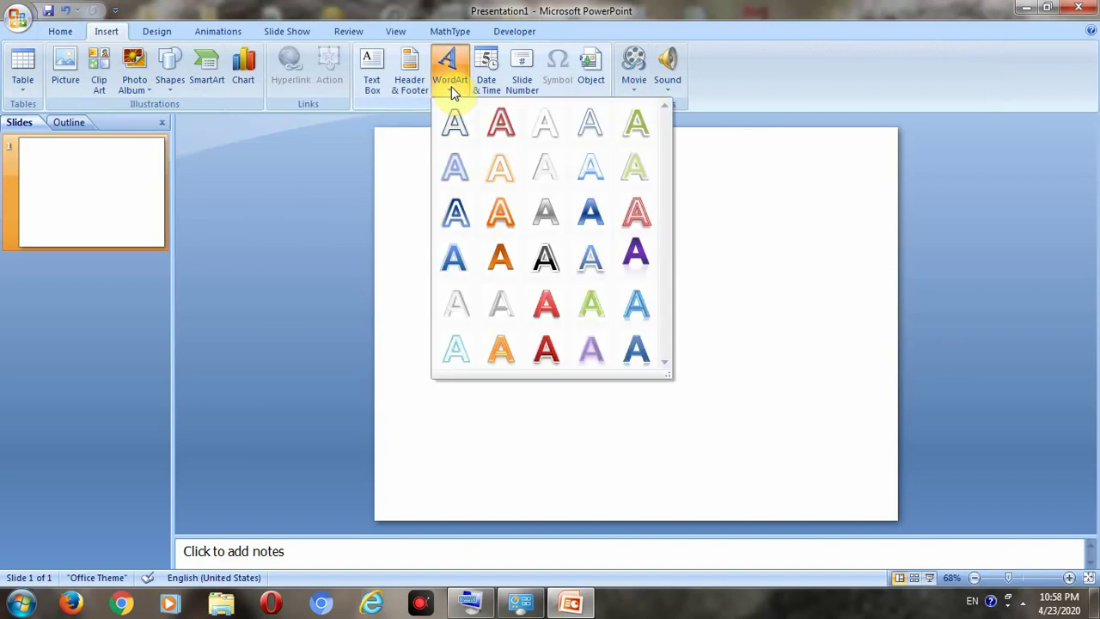
left_click(542, 336)
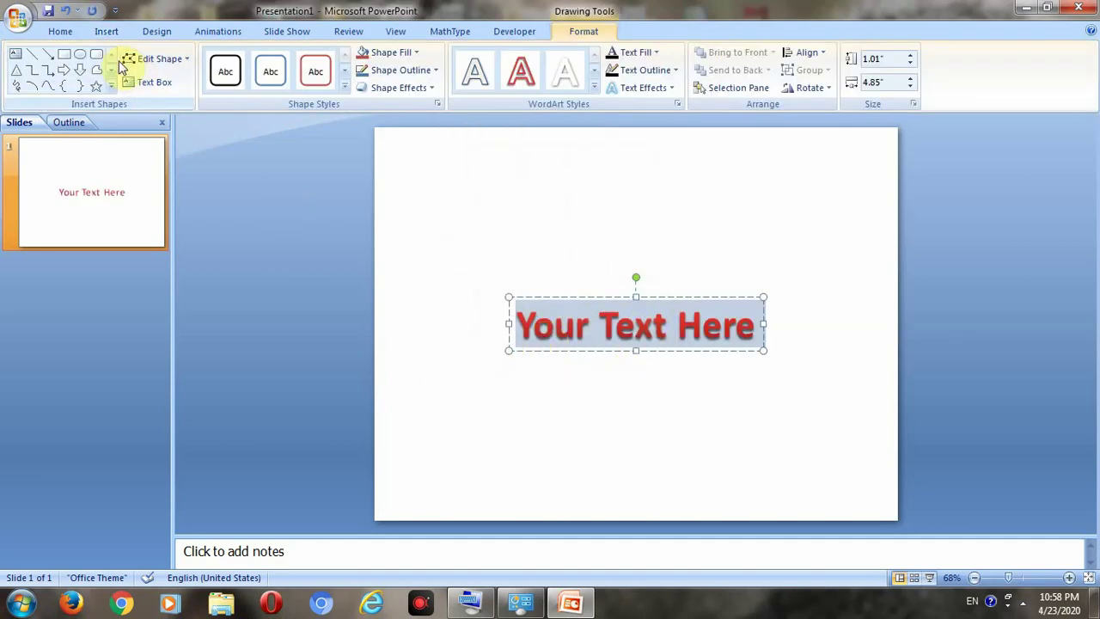
Step: Set the WordArt font size to 48
left_click(49, 34)
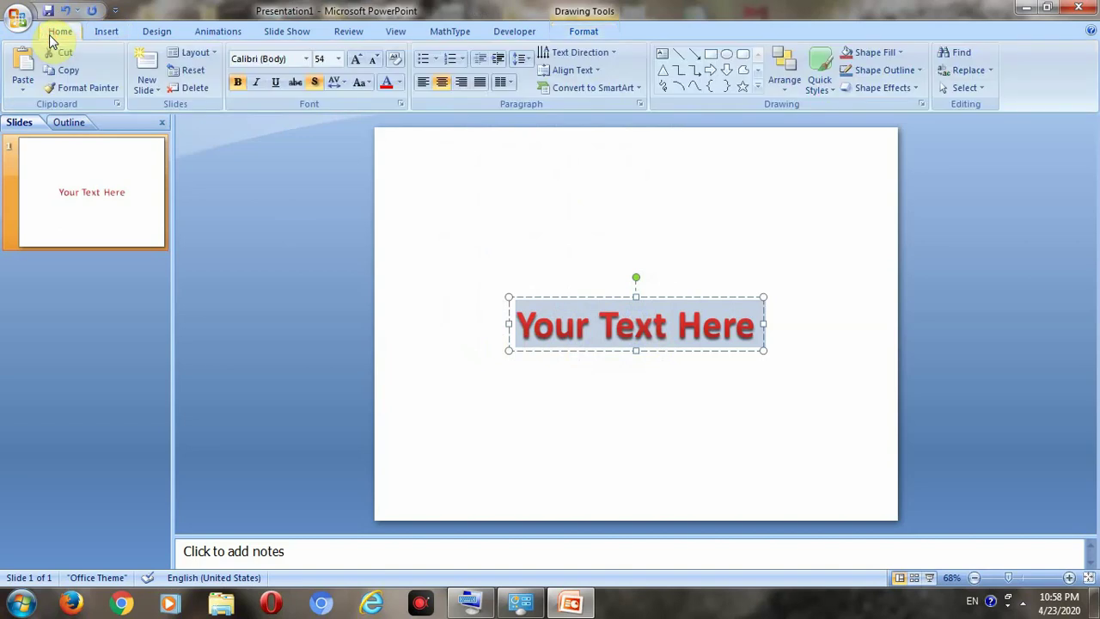
left_click(338, 60)
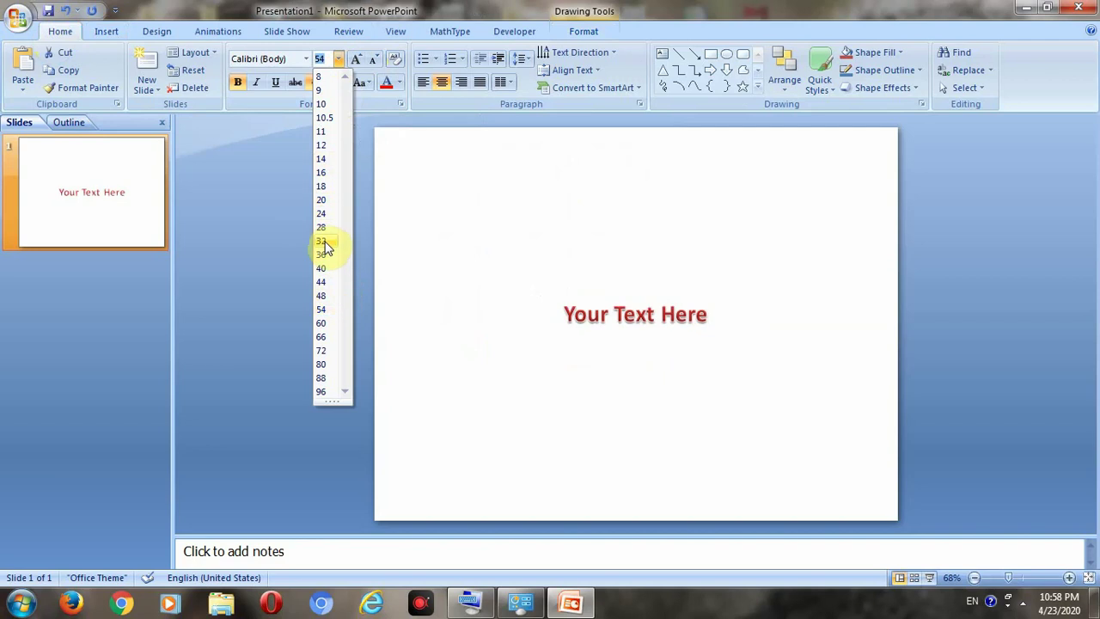
left_click(325, 297)
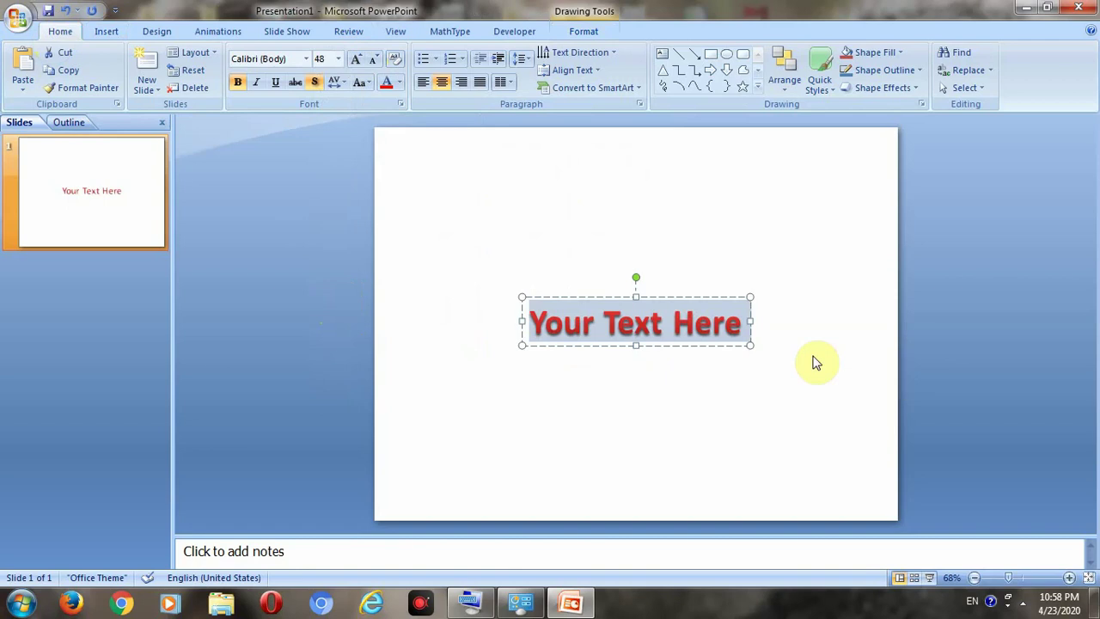
Step: Replace the placeholder text with 'WELCOME TO JNB WORLD'
left_click(744, 333)
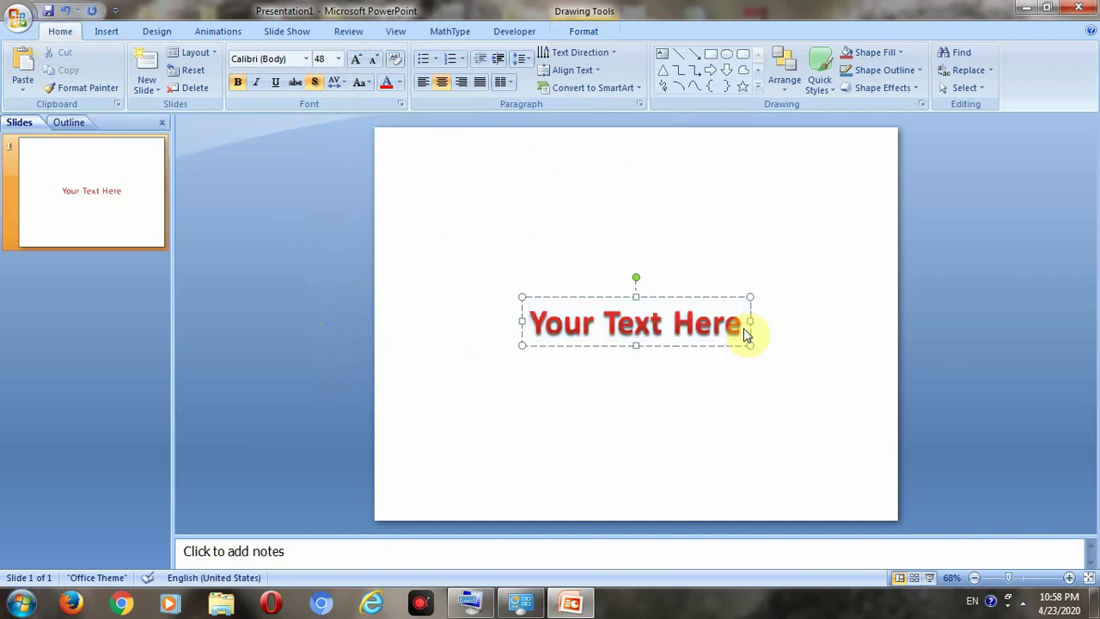
key("BackSpace")
key("BackSpace")
key("BackSpace")
key("BackSpace")
key("BackSpace")
key("BackSpace")
key("BackSpace")
key("BackSpace")
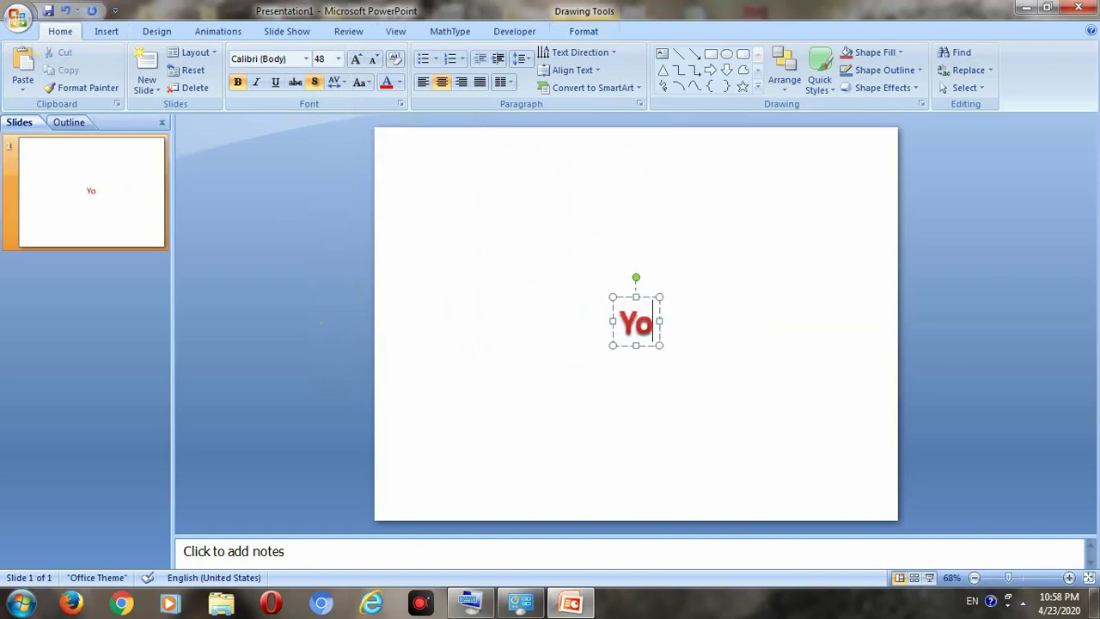
key("BackSpace")
key("BackSpace")
type("WEL")
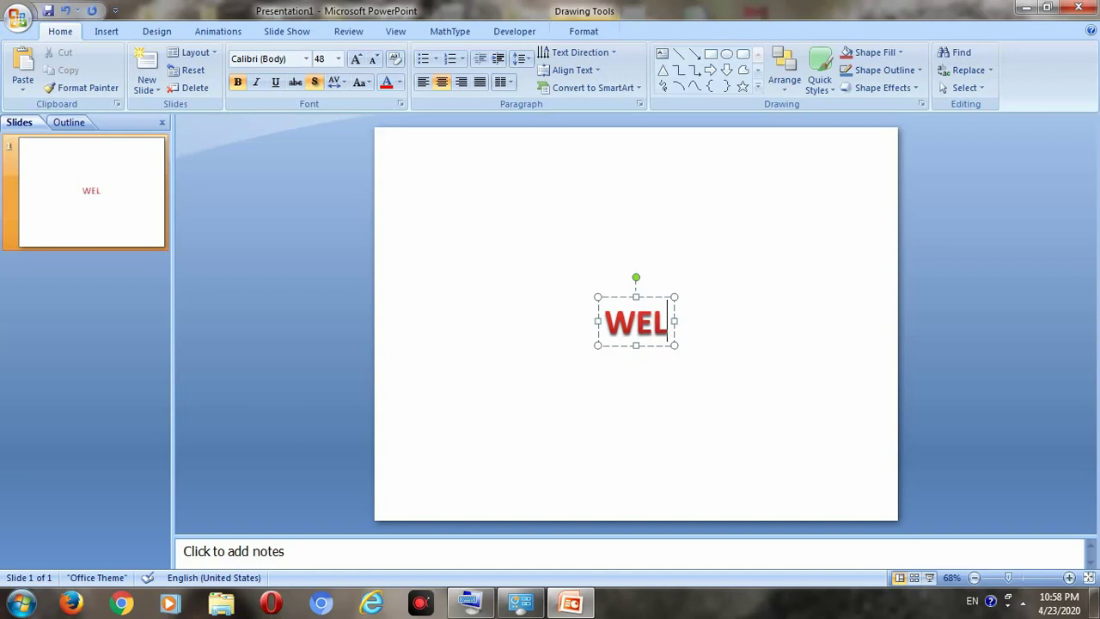
type("COME ")
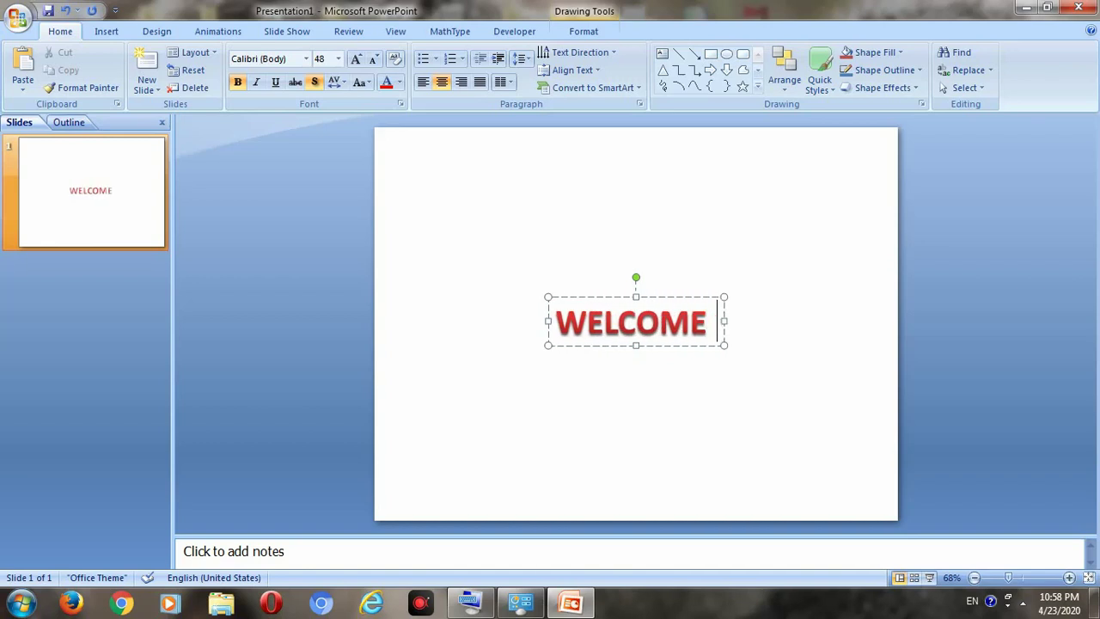
type("TO ")
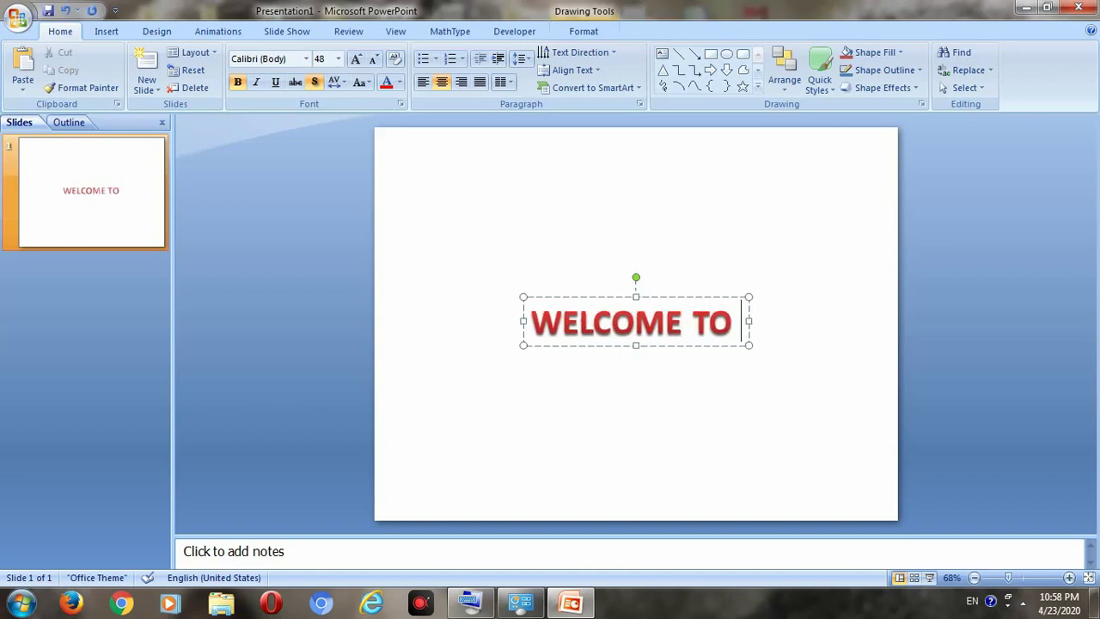
type("JNB ")
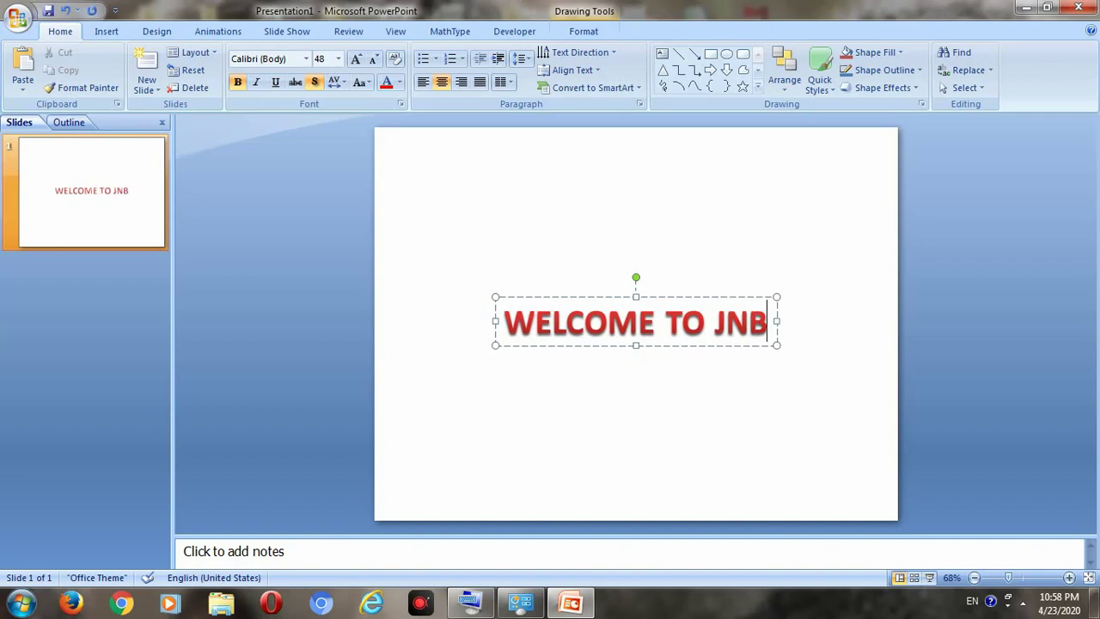
type("WORL")
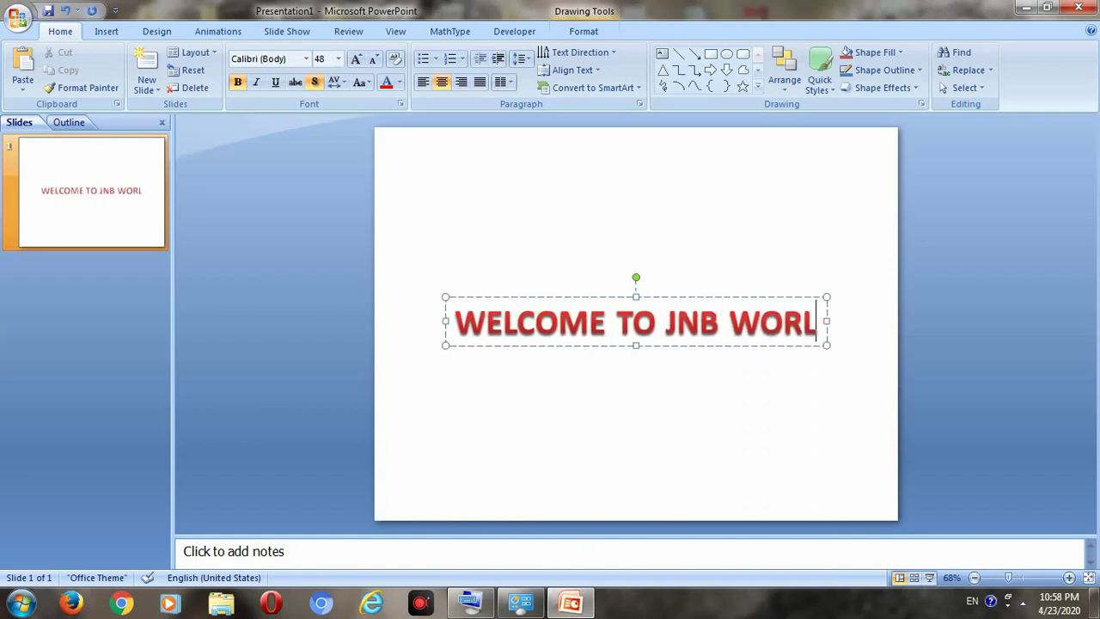
type("D")
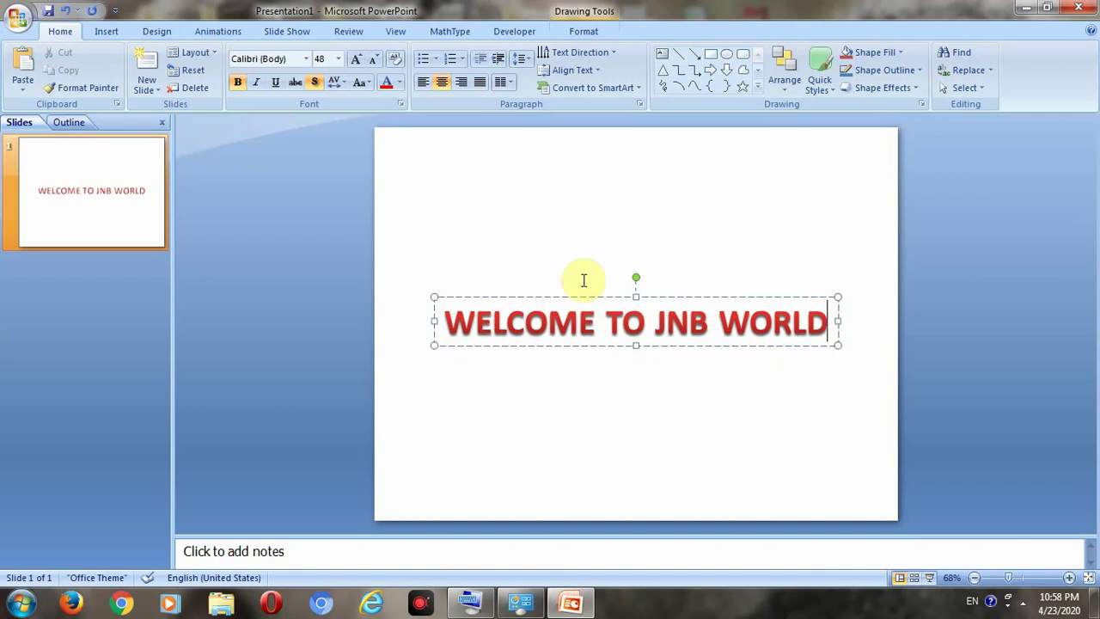
Step: Select the whole 'WELCOME TO JNB WORLD' line and change its font to Aharoni
left_click_drag(442, 320, 751, 335)
left_click(791, 332)
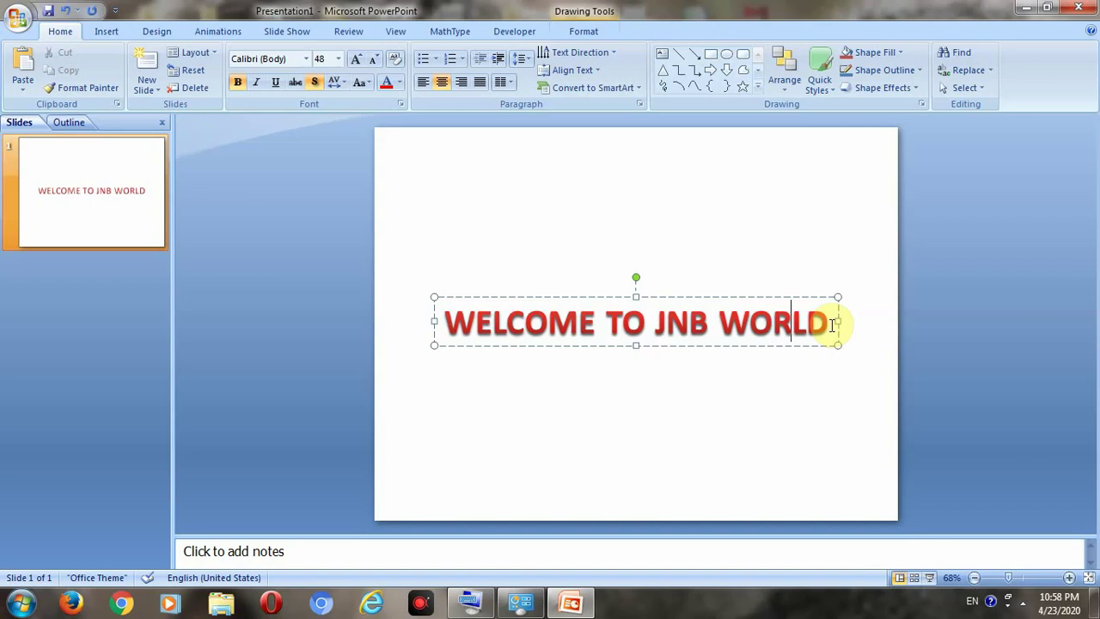
left_click_drag(834, 325, 491, 332)
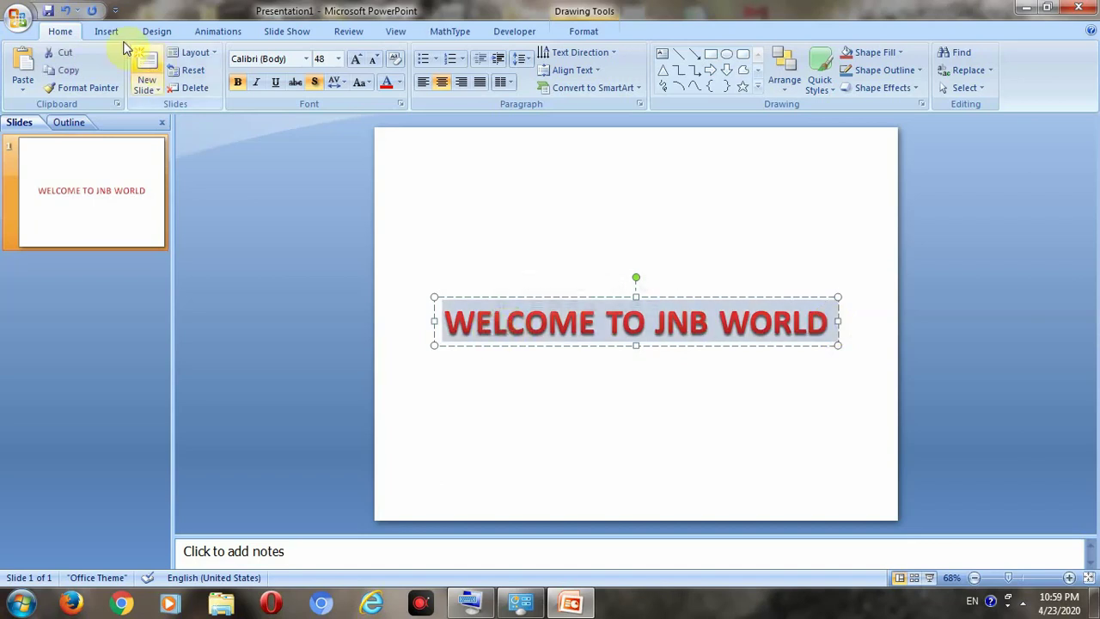
left_click(306, 58)
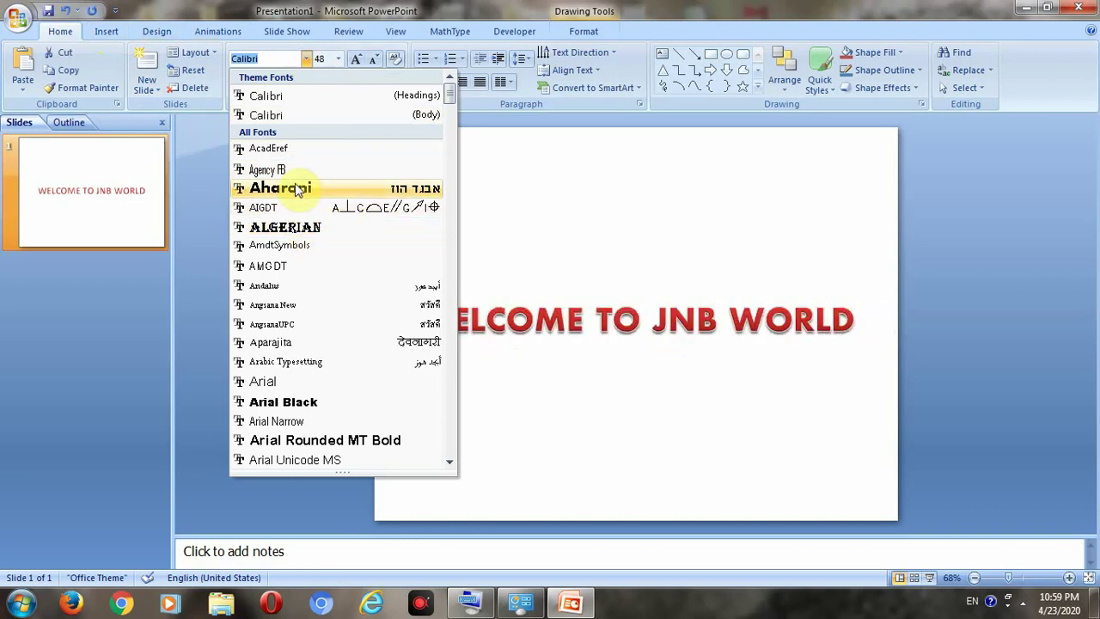
left_click(296, 188)
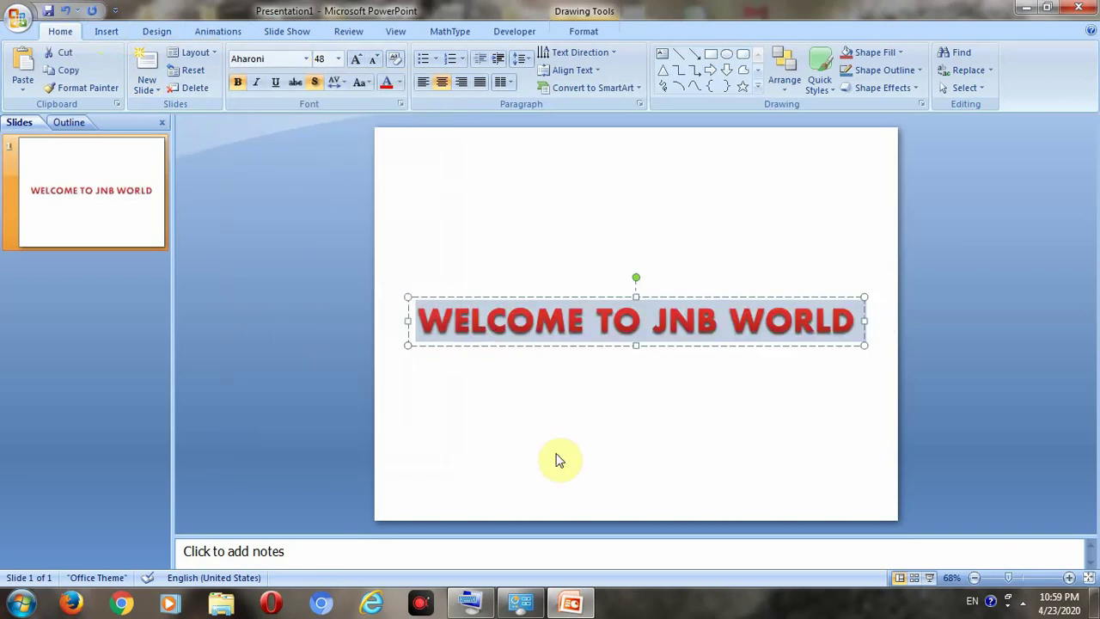
left_click(577, 411)
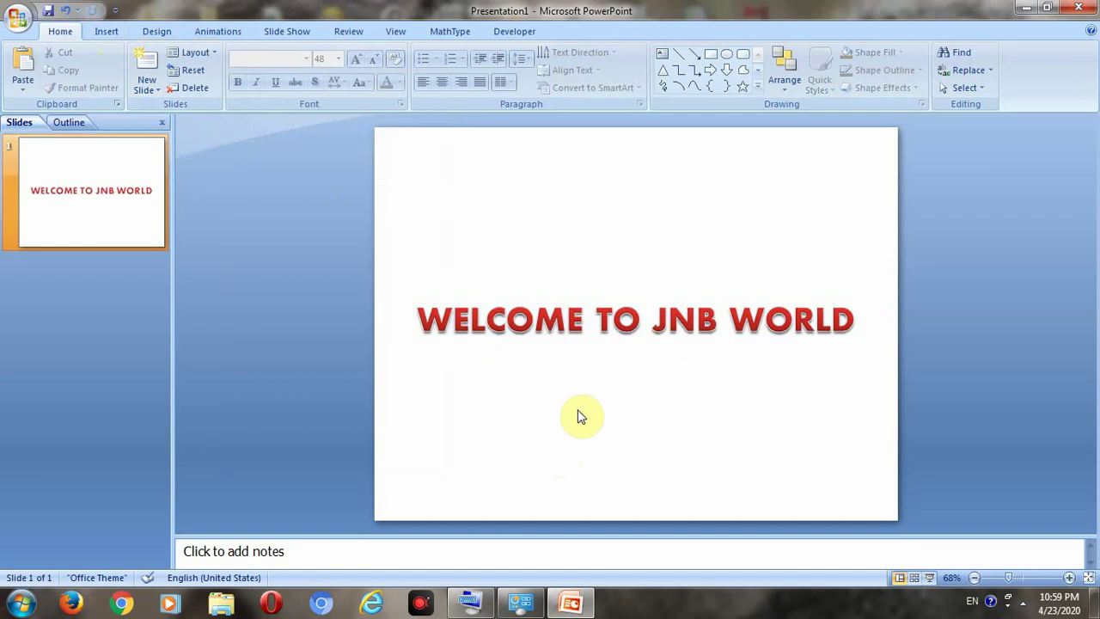
Step: Select the WordArt title text and open the Custom Animation pane
left_click(214, 34)
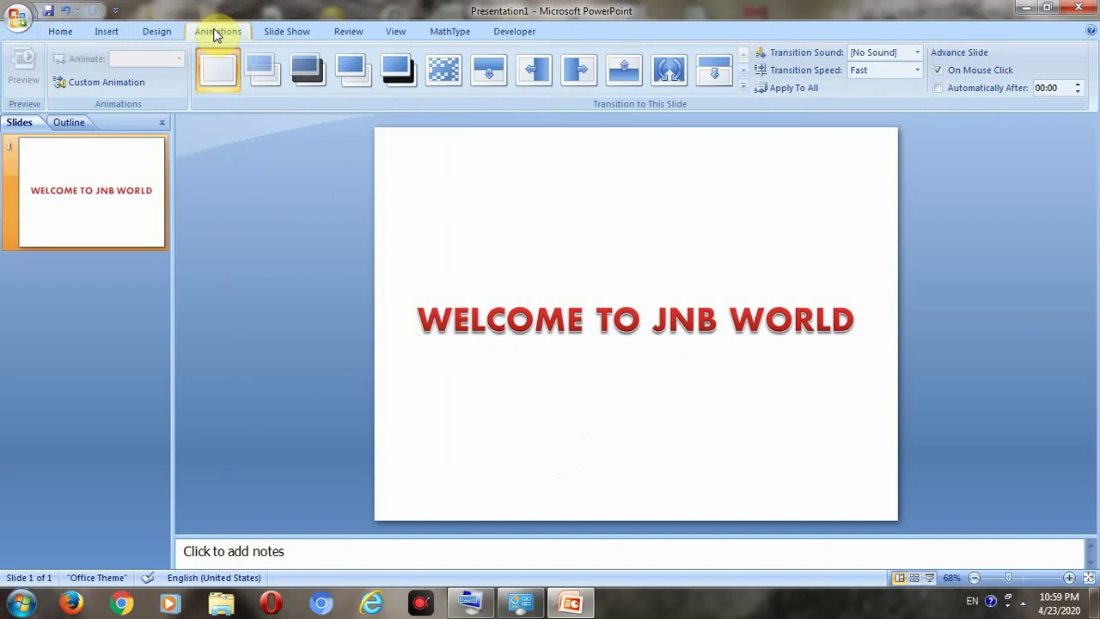
left_click(843, 319)
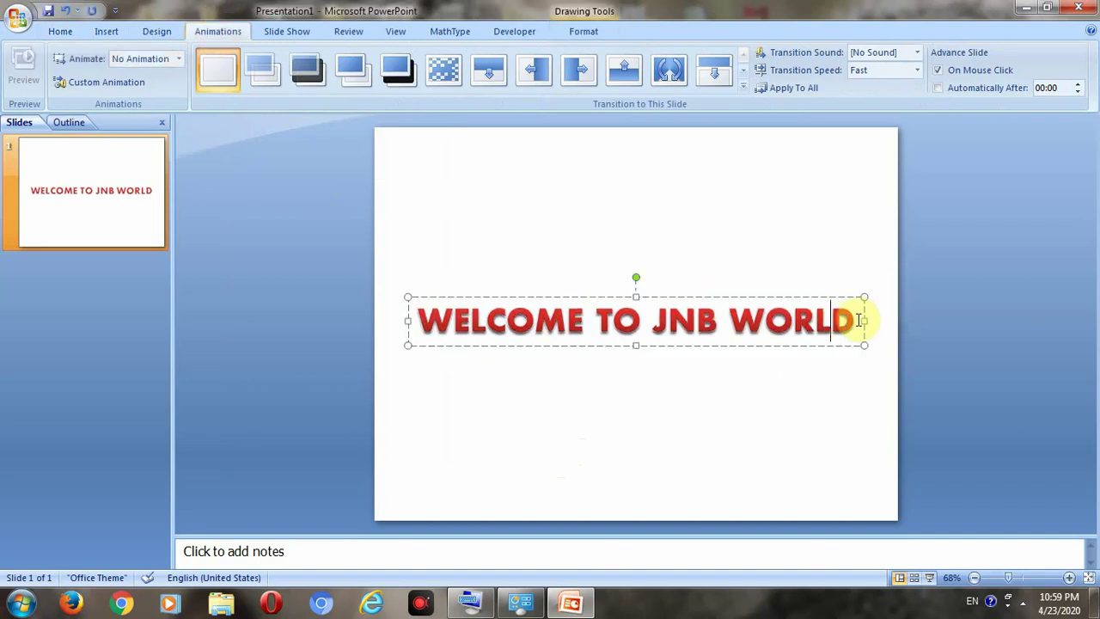
left_click_drag(857, 320, 553, 320)
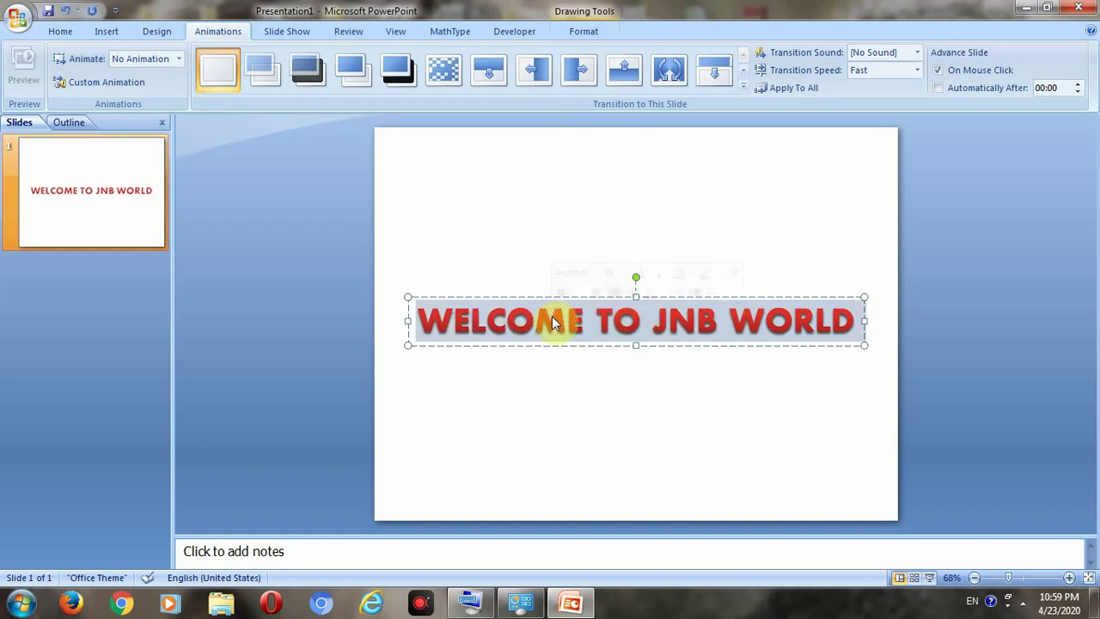
left_click(107, 81)
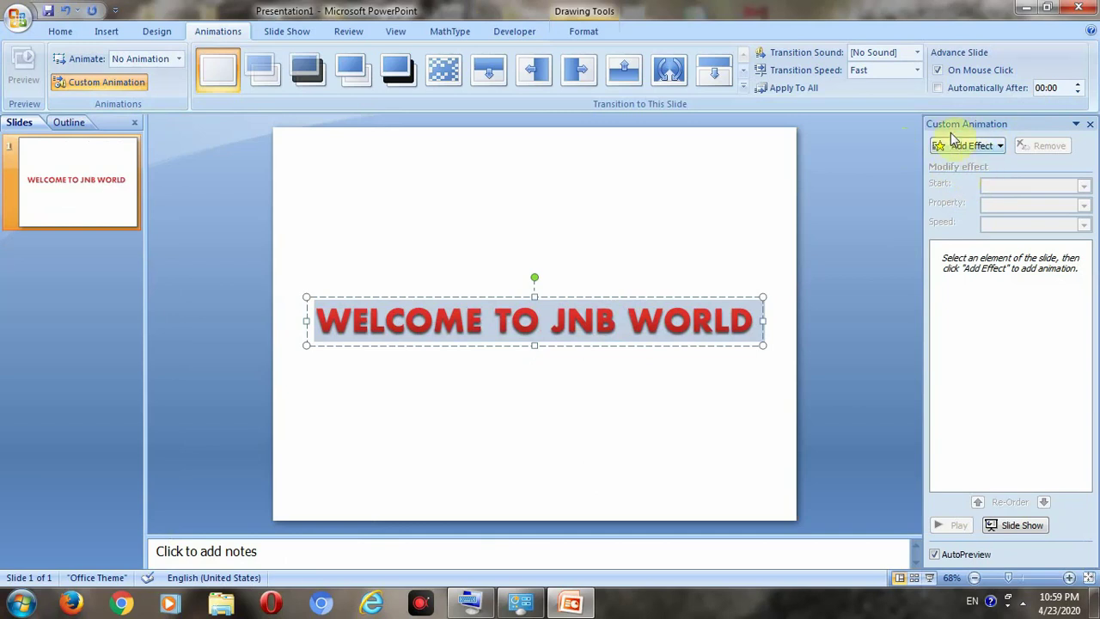
Step: Add an Appear entrance effect to the title and open its Effect Options dialog
left_click(1000, 148)
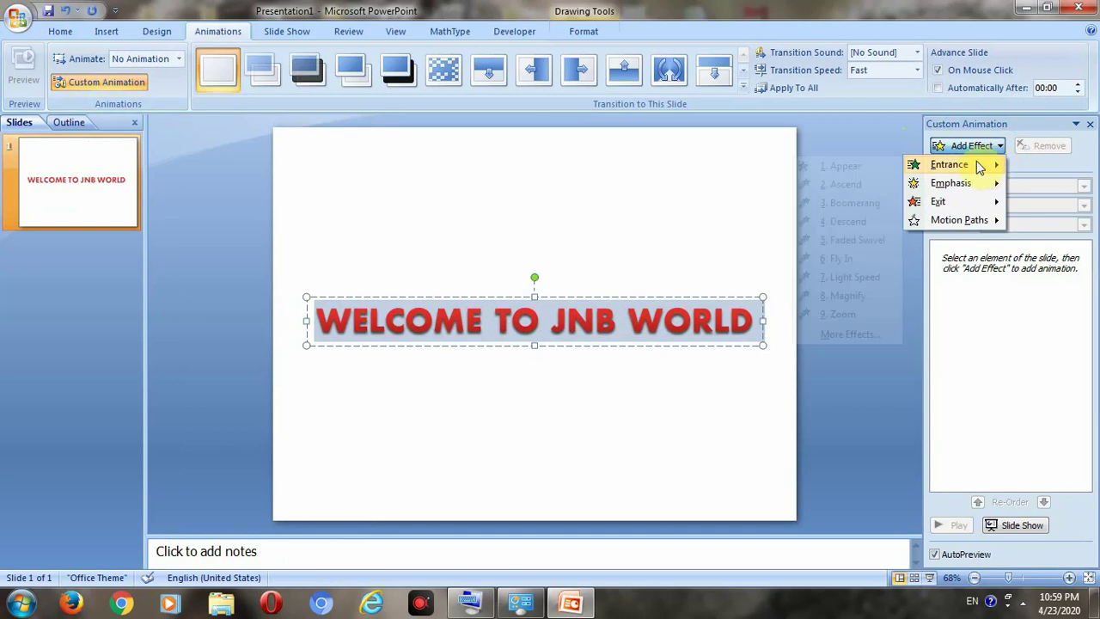
mouse_move(949, 164)
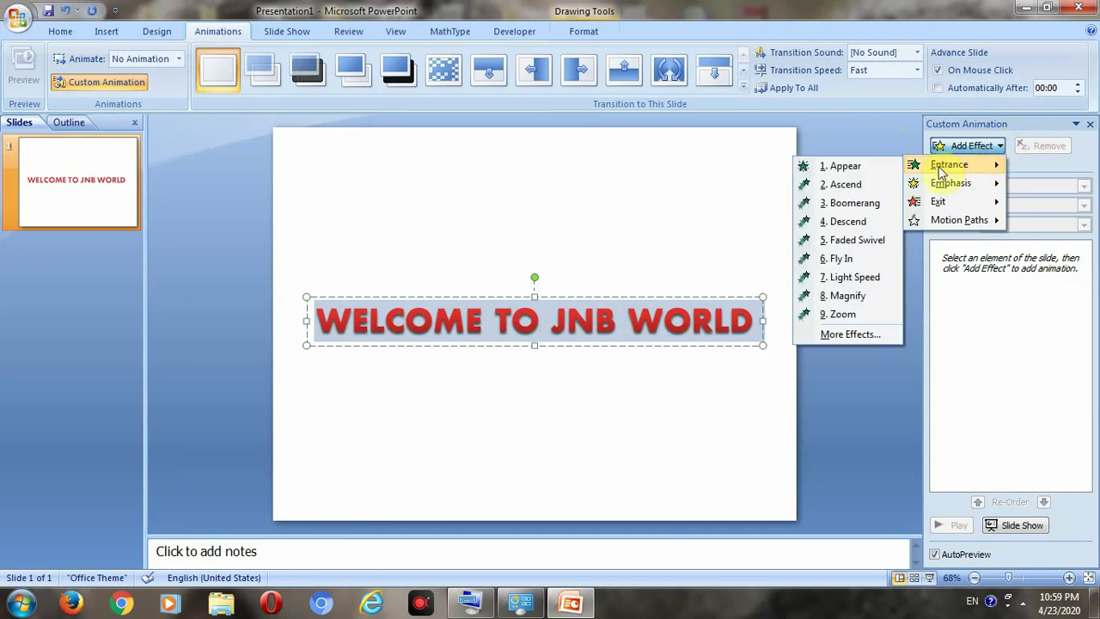
left_click(846, 169)
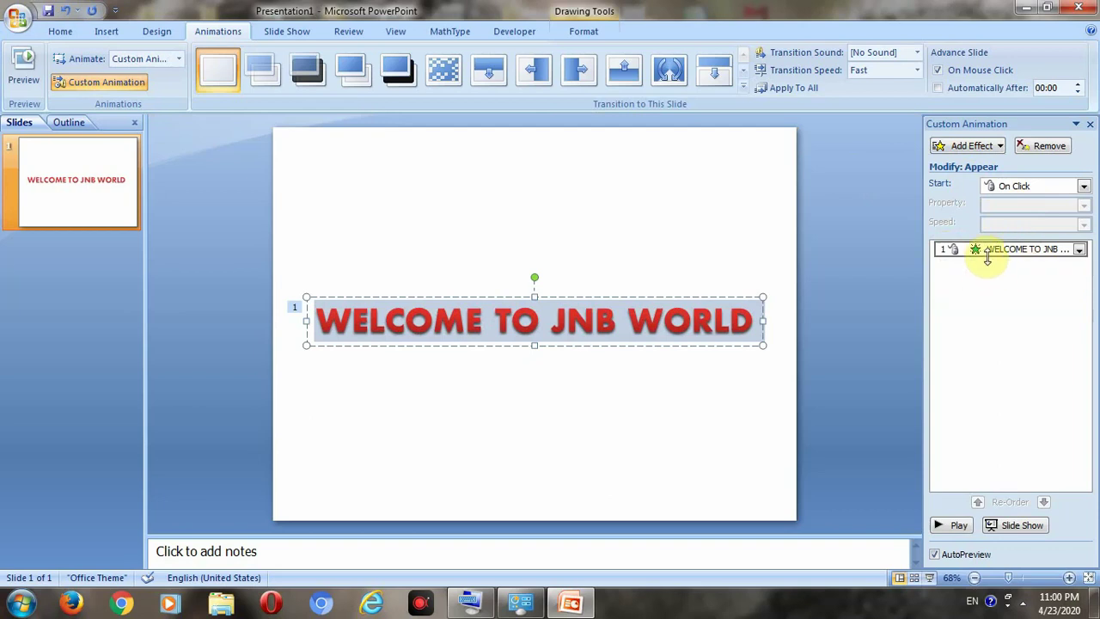
left_click(1079, 249)
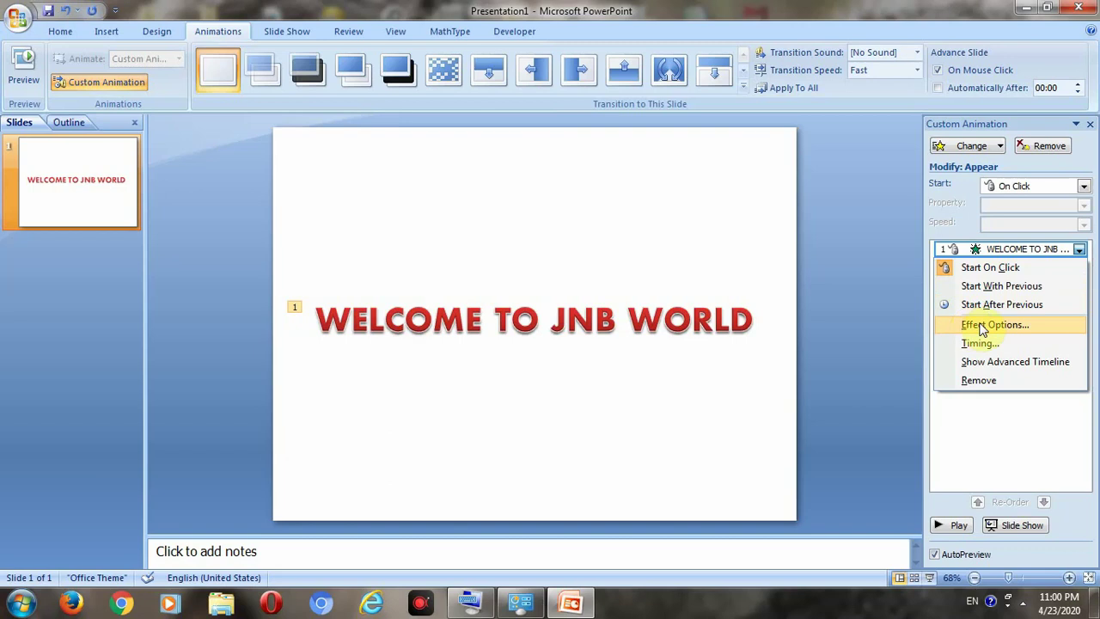
left_click(982, 325)
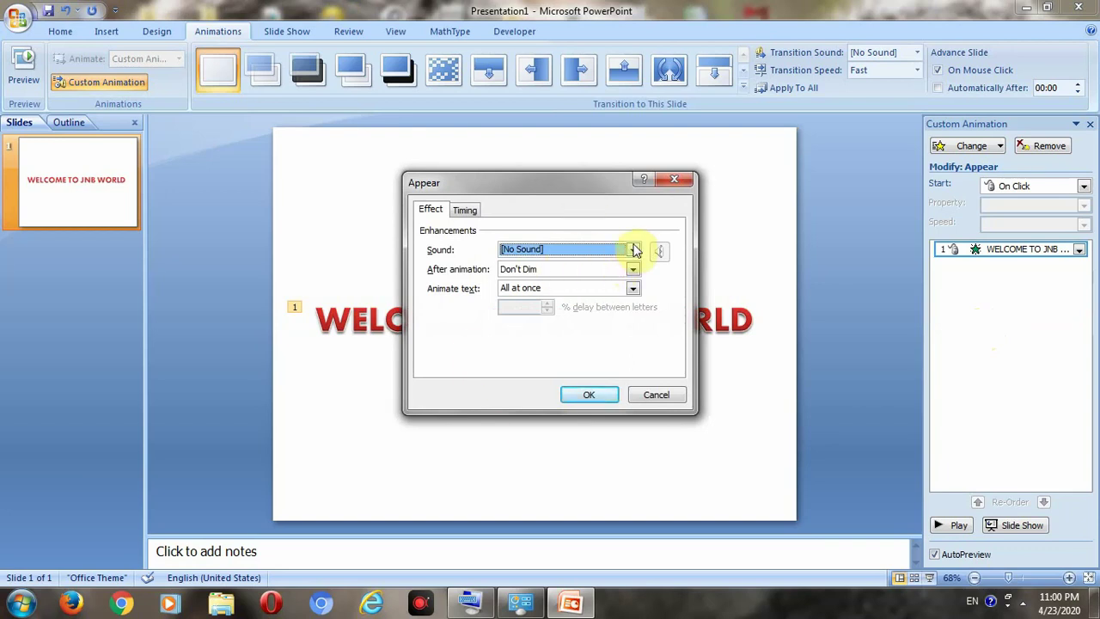
Step: Make the Appear effect animate text by letter with a 0.3-second delay between letters
left_click(634, 250)
left_click(634, 250)
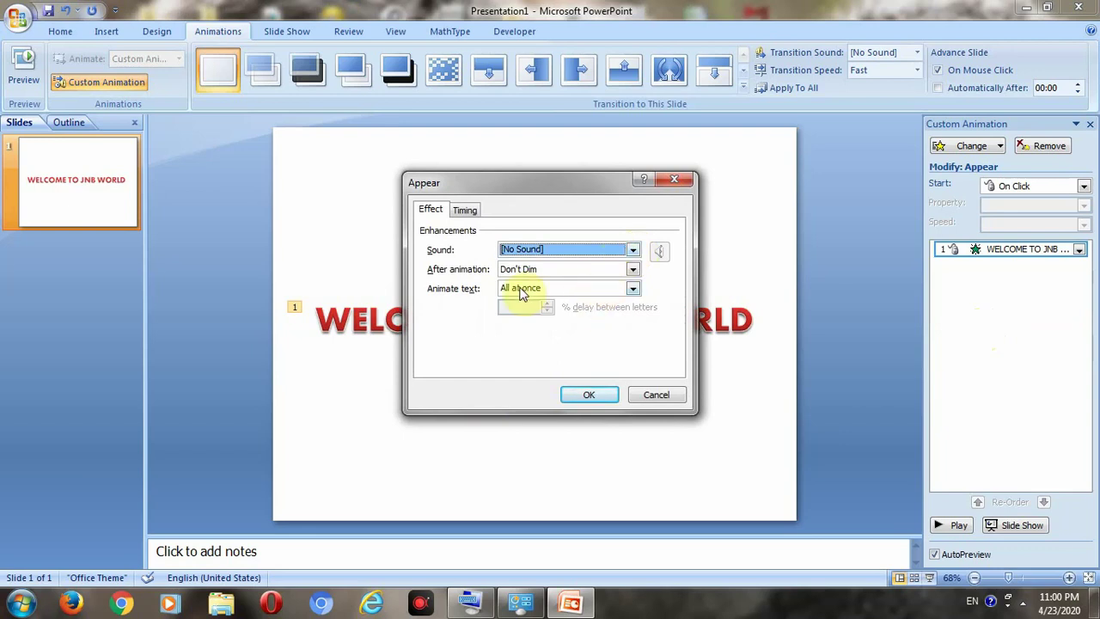
left_click(633, 290)
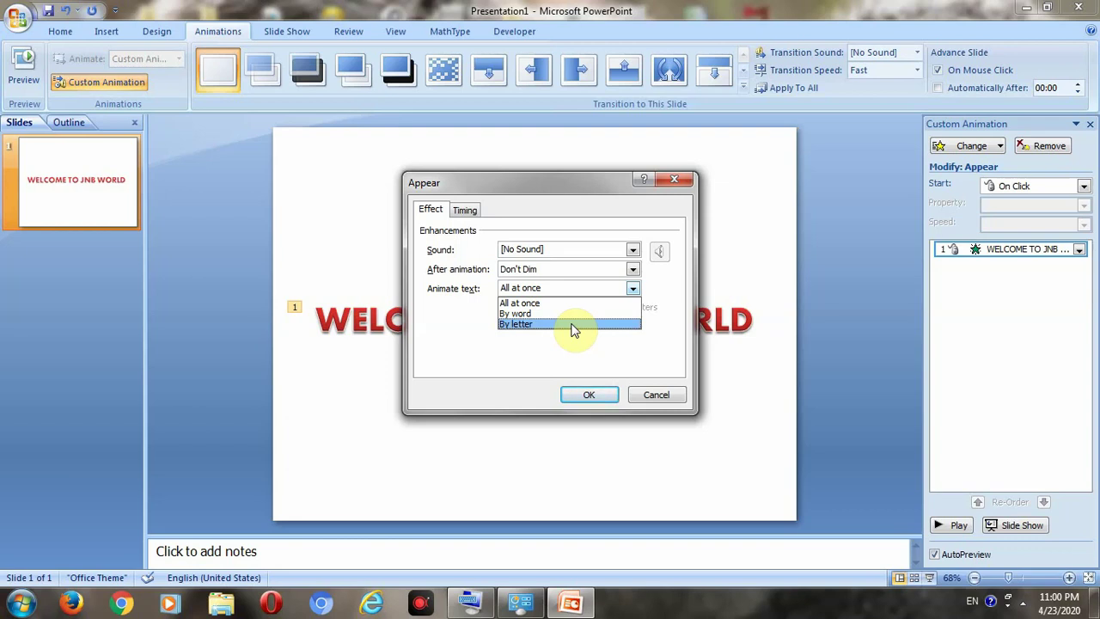
left_click(574, 324)
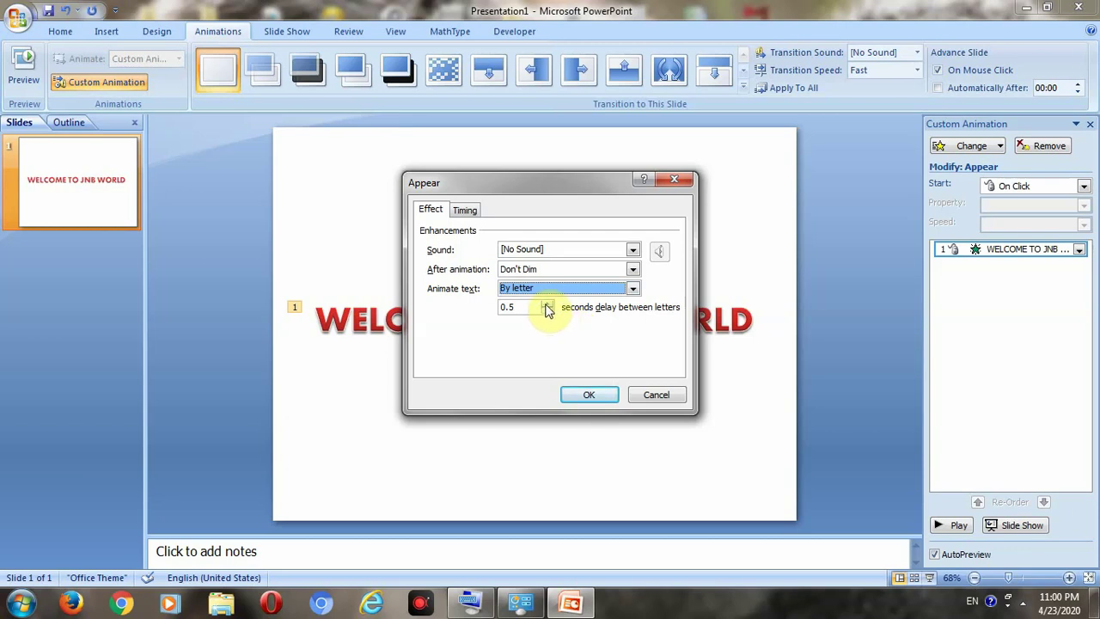
left_click(546, 309)
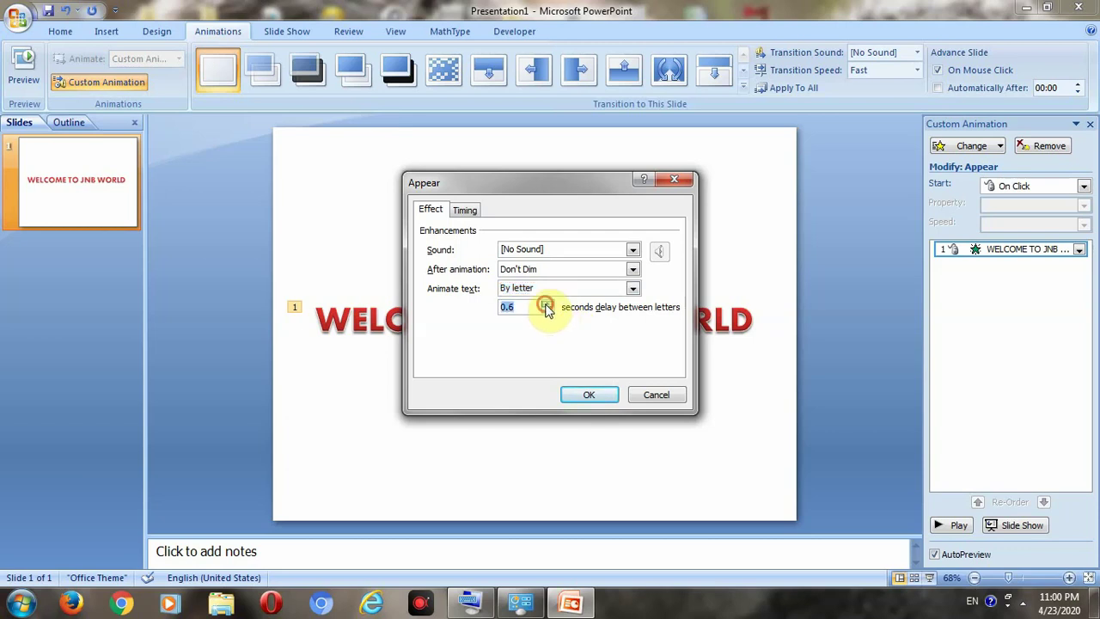
left_click(545, 311)
left_click(589, 394)
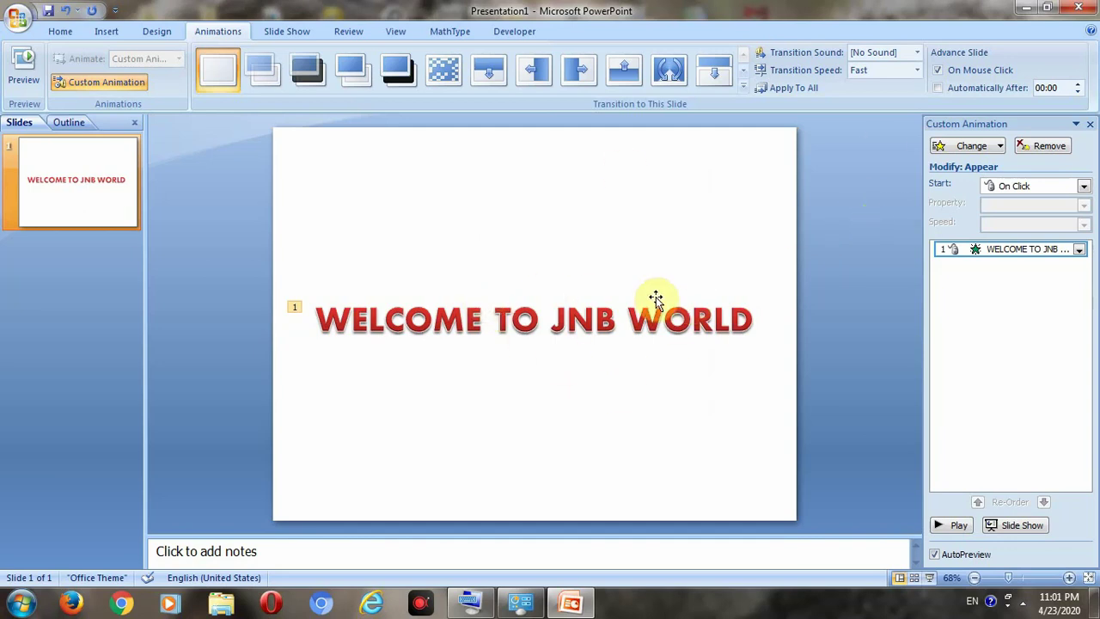
Step: Reopen the Appear effect options and lower the letter delay to 0.2 seconds
left_click(1079, 249)
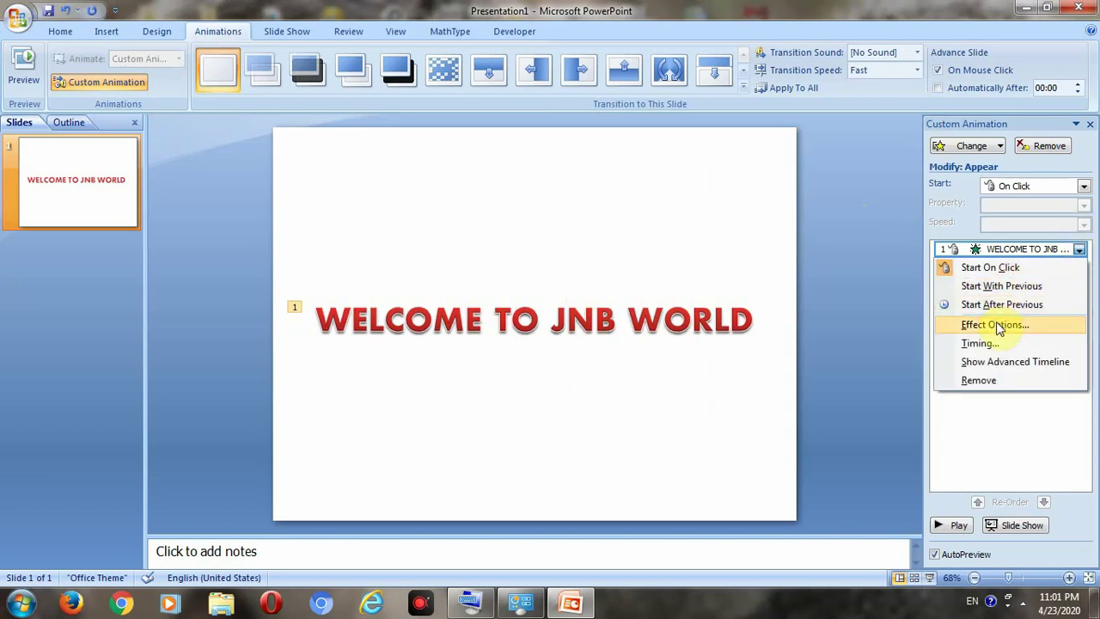
left_click(994, 325)
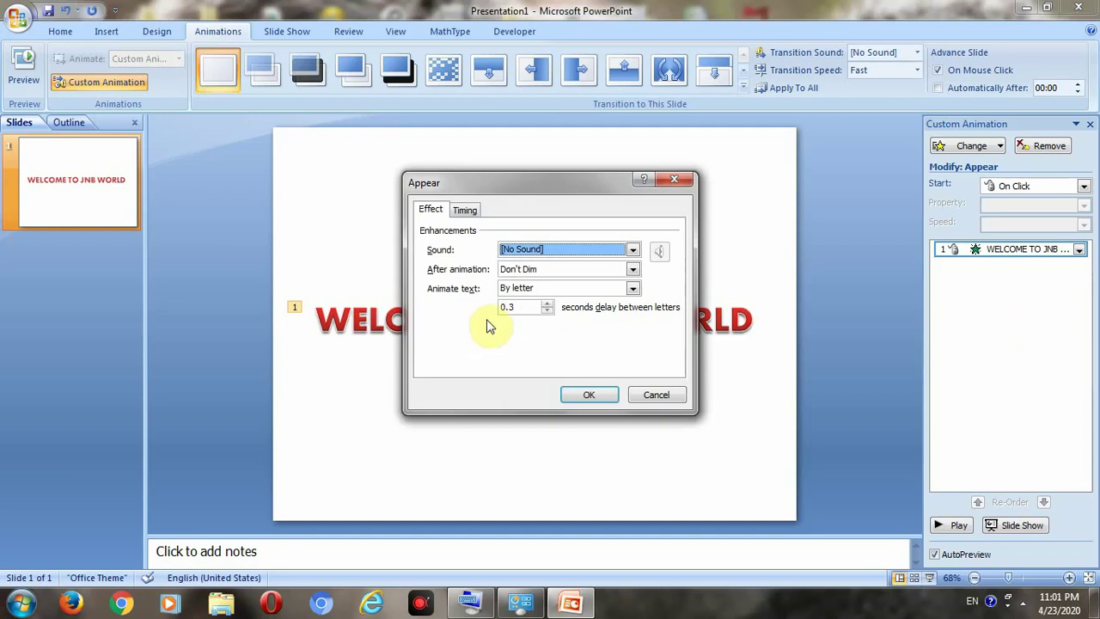
left_click(547, 304)
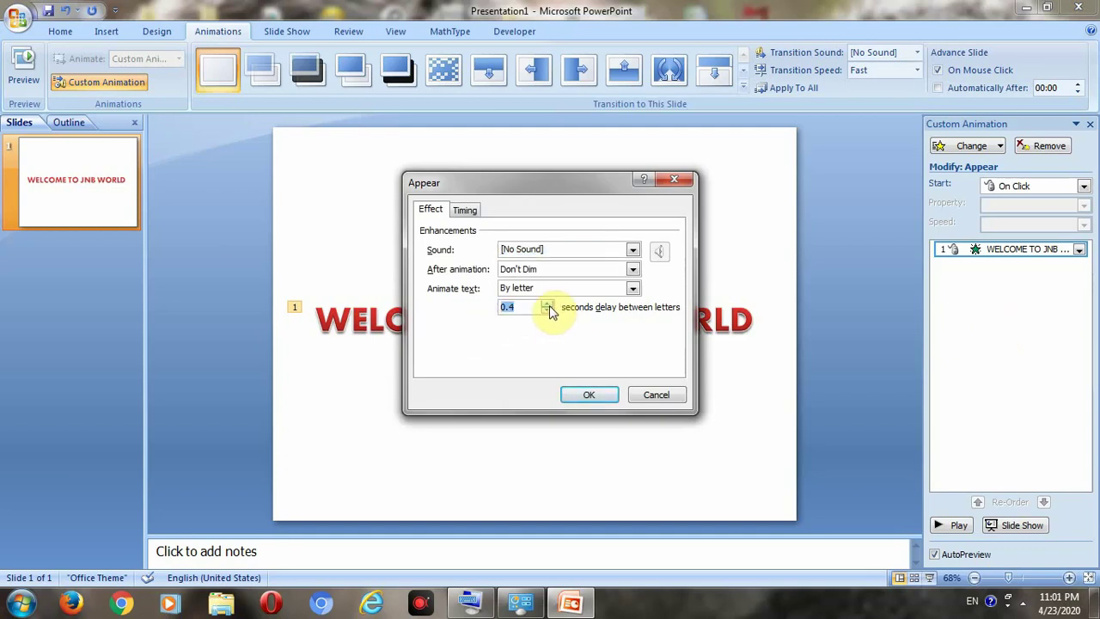
left_click(549, 312)
left_click(548, 313)
left_click(577, 392)
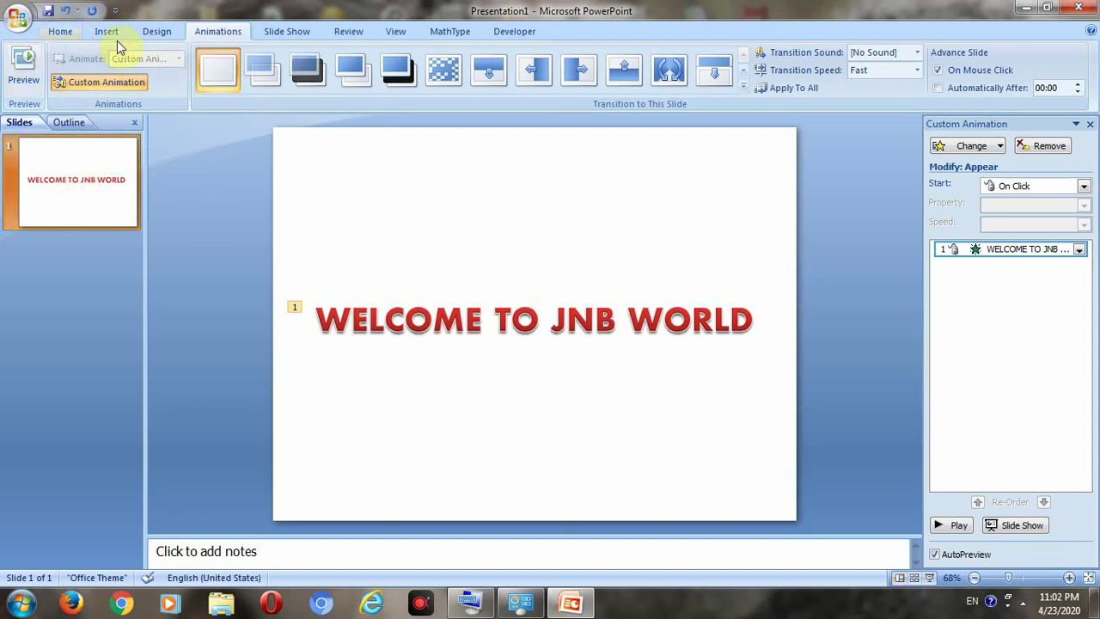
Step: Draw a small oval circle near the slide's top-left corner from the Shapes gallery
left_click(361, 313)
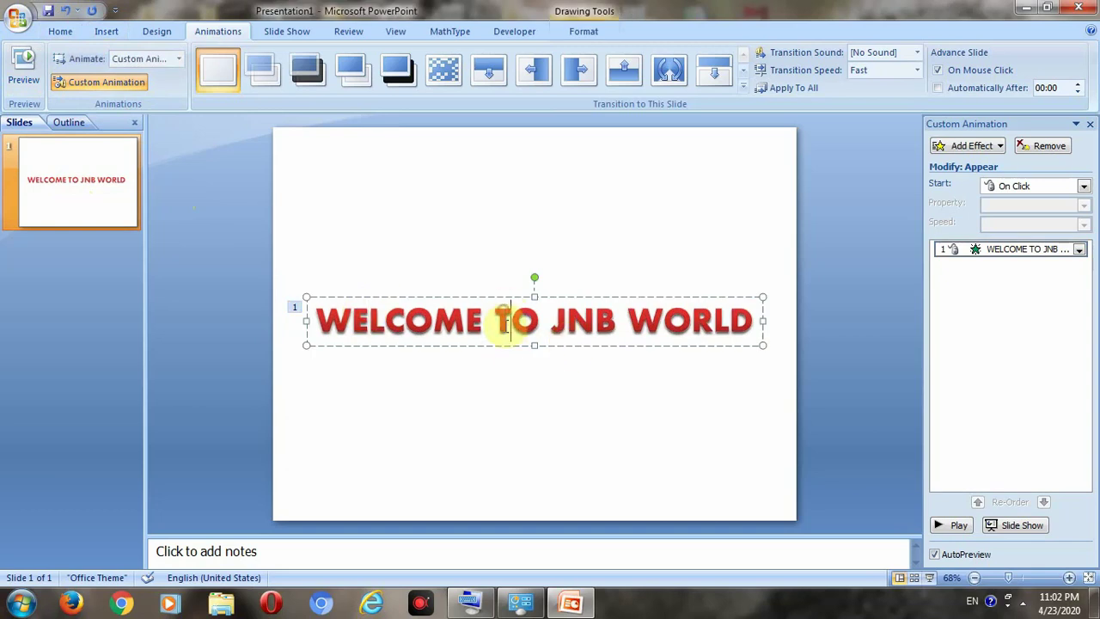
left_click(504, 339)
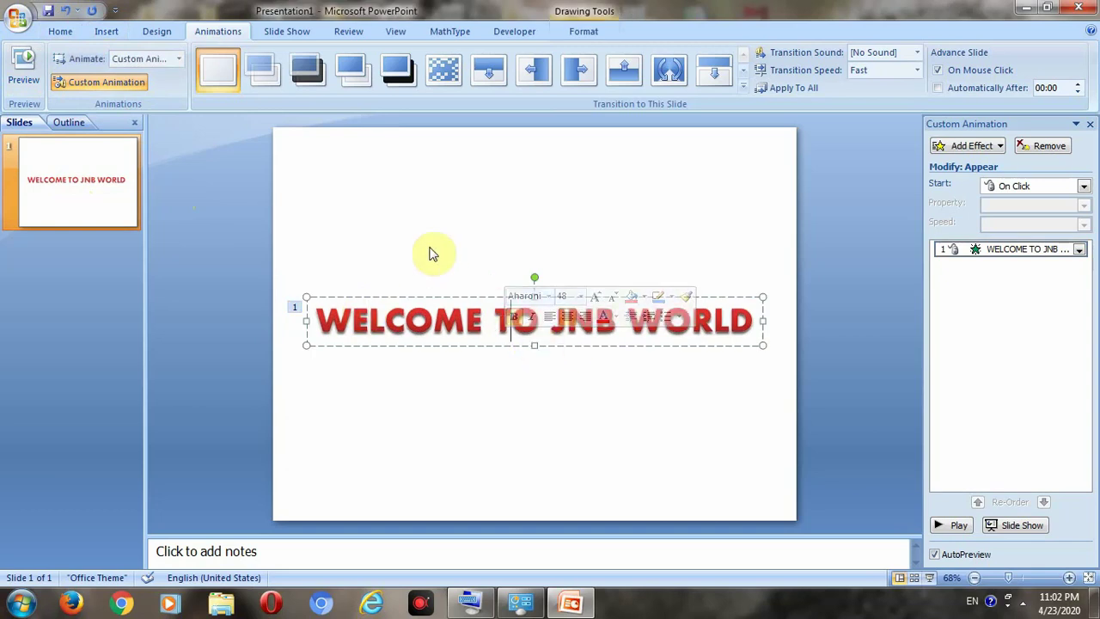
left_click(106, 31)
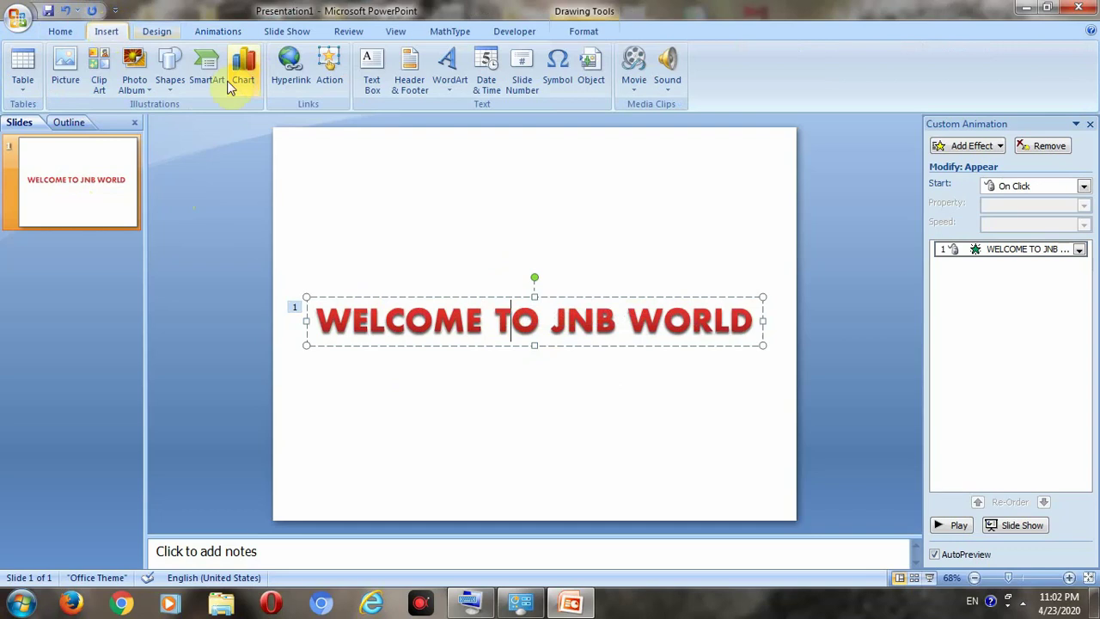
left_click(169, 82)
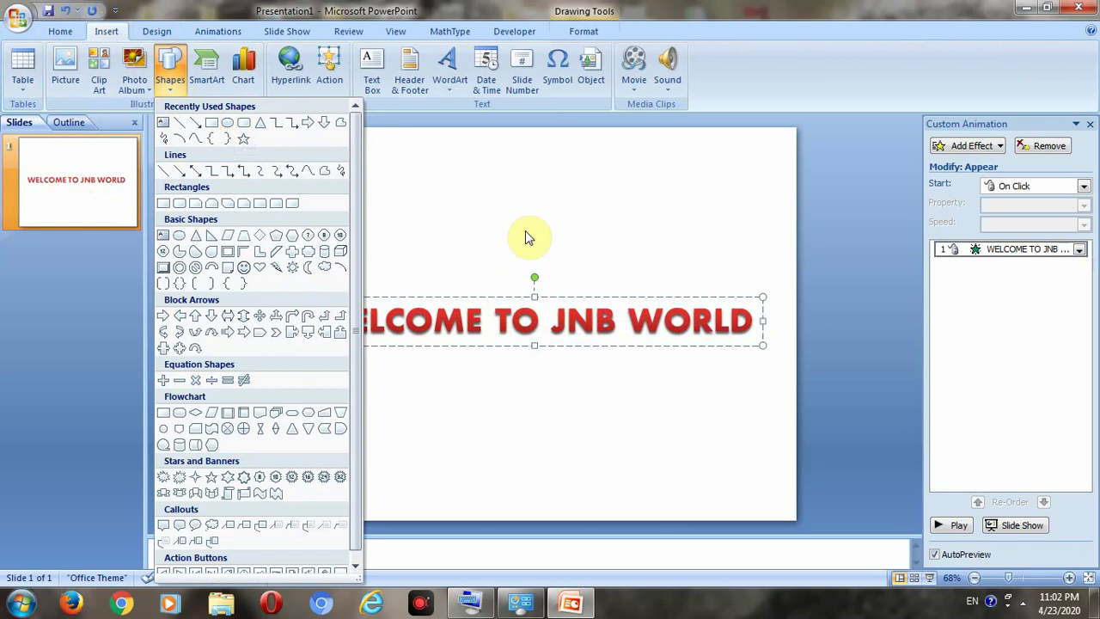
left_click(227, 123)
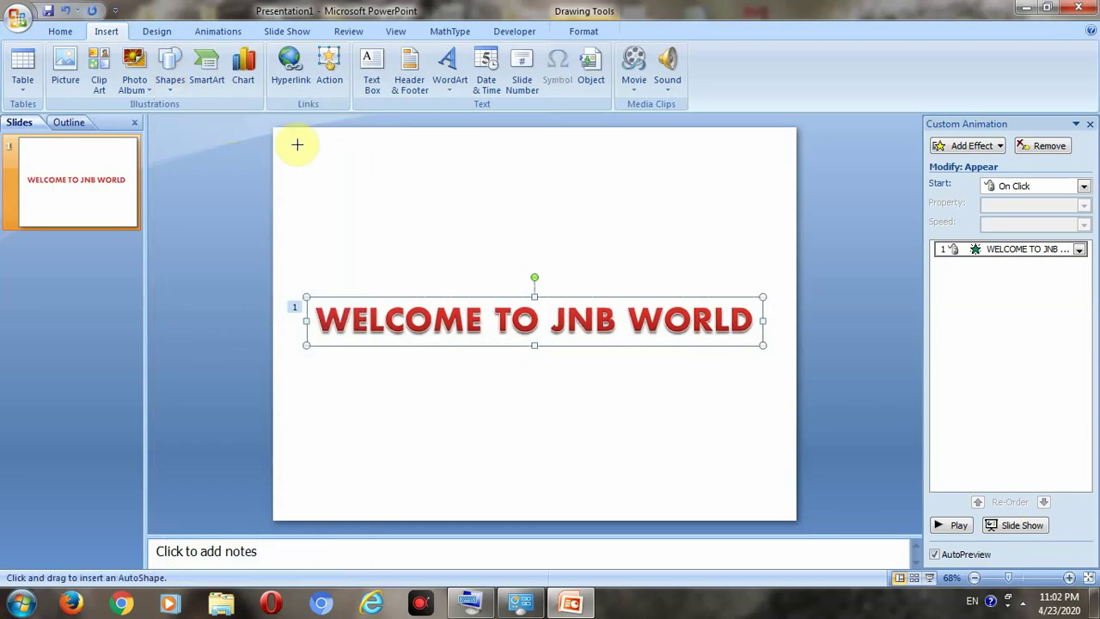
left_click_drag(292, 163, 328, 200)
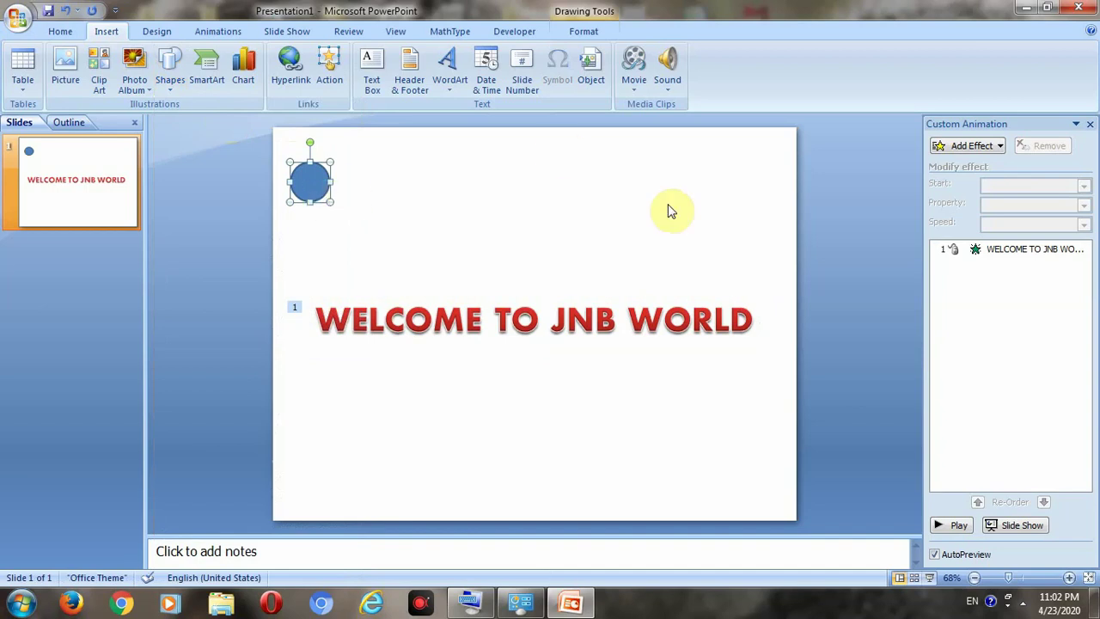
Step: Draw a wavy curved custom motion path for the circle, from the circle to the slide's top-right
left_click(1000, 146)
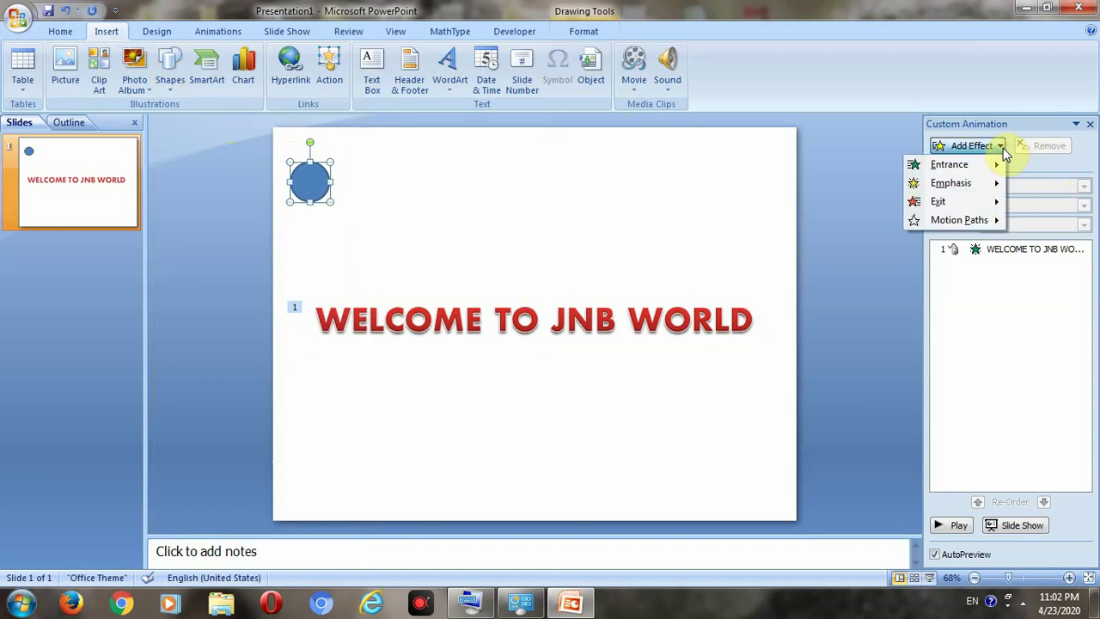
mouse_move(958, 220)
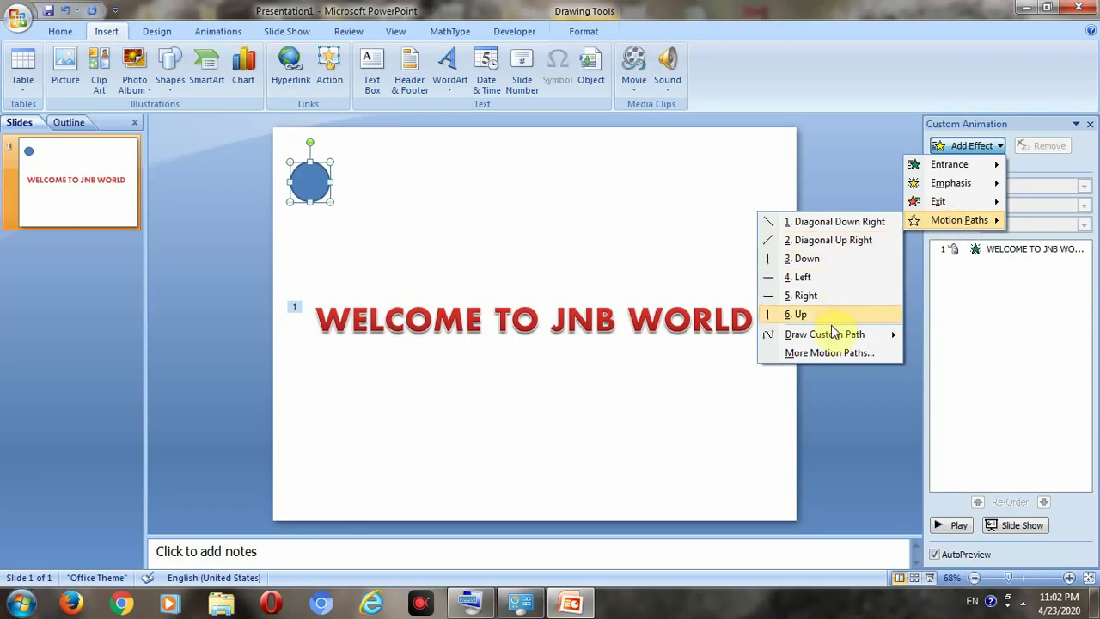
mouse_move(824, 334)
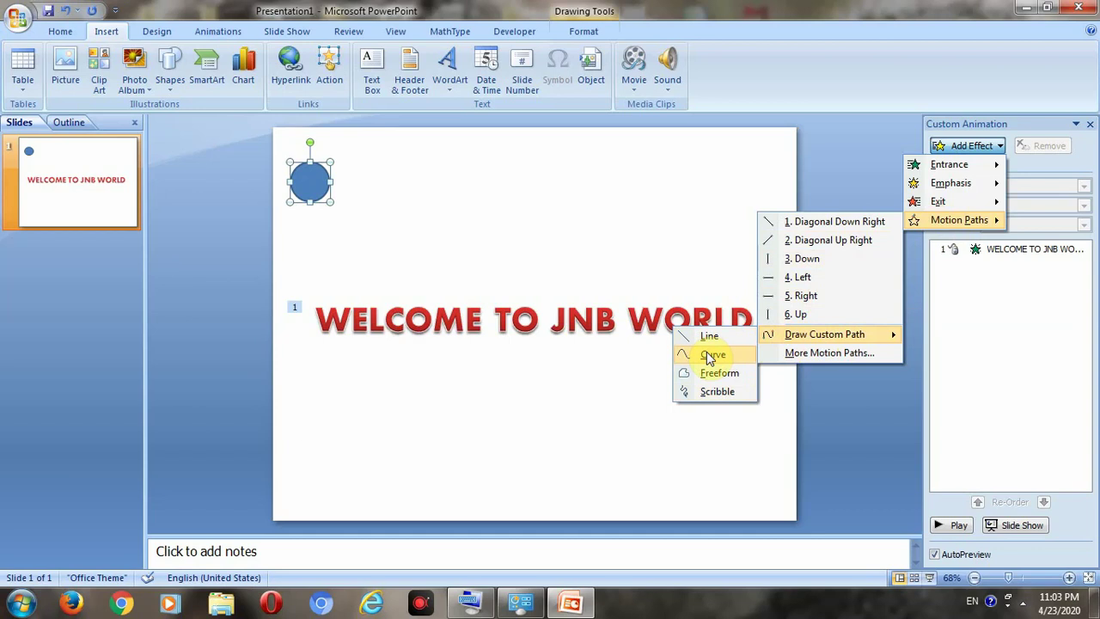
left_click(709, 355)
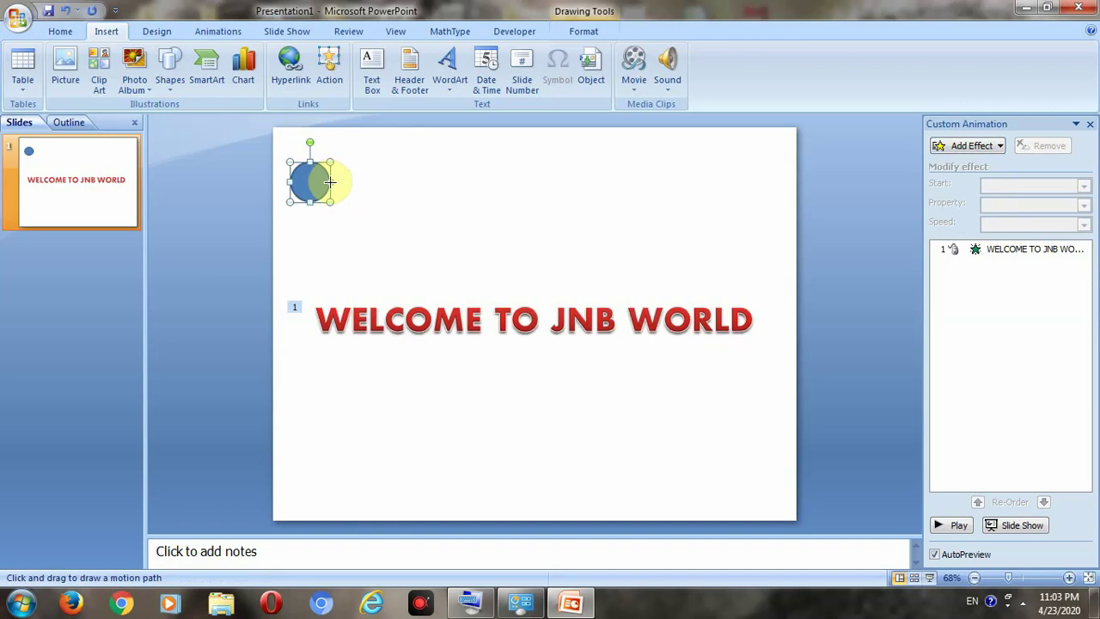
left_click_drag(330, 182, 375, 224)
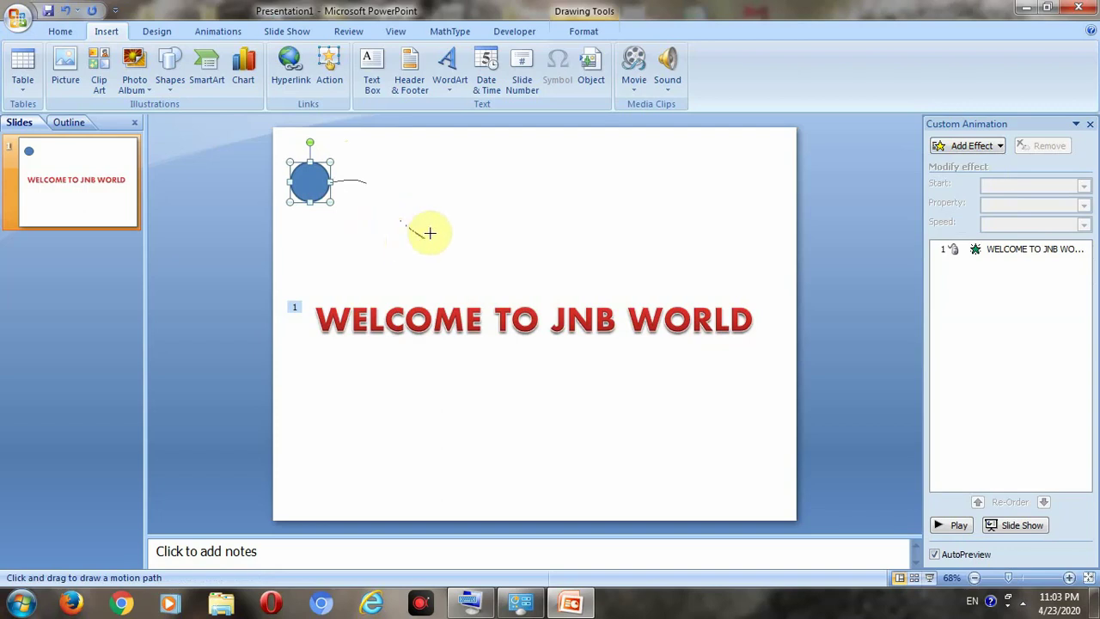
mouse_move(395, 239)
left_mouse_down()
mouse_move(425, 150)
mouse_move(439, 216)
left_mouse_up()
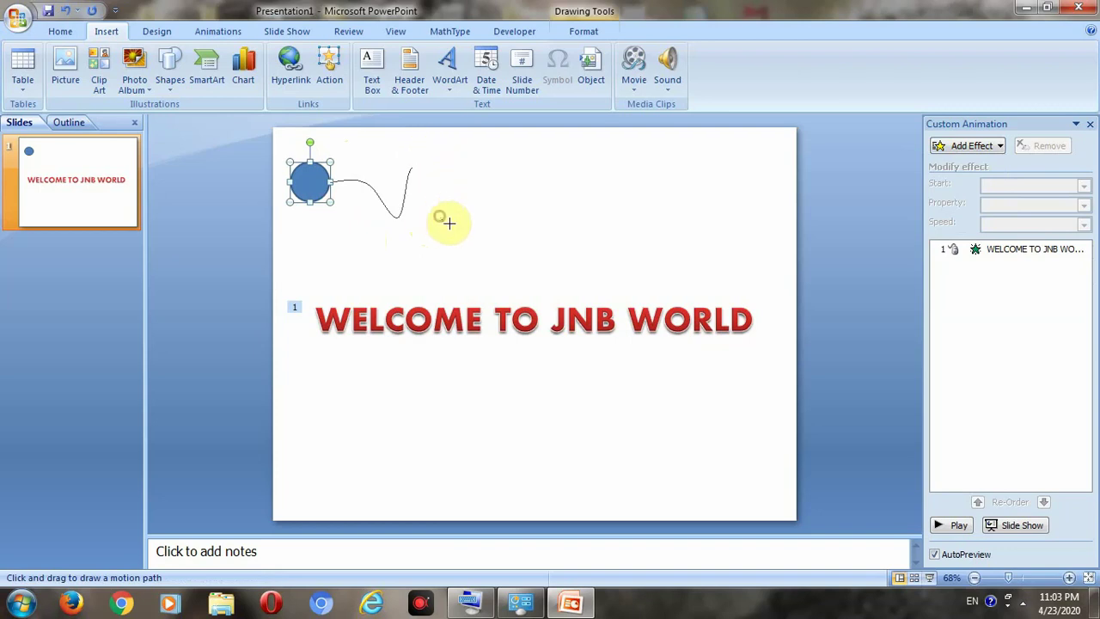
mouse_move(439, 215)
left_mouse_down()
mouse_move(463, 163)
mouse_move(494, 216)
left_mouse_up()
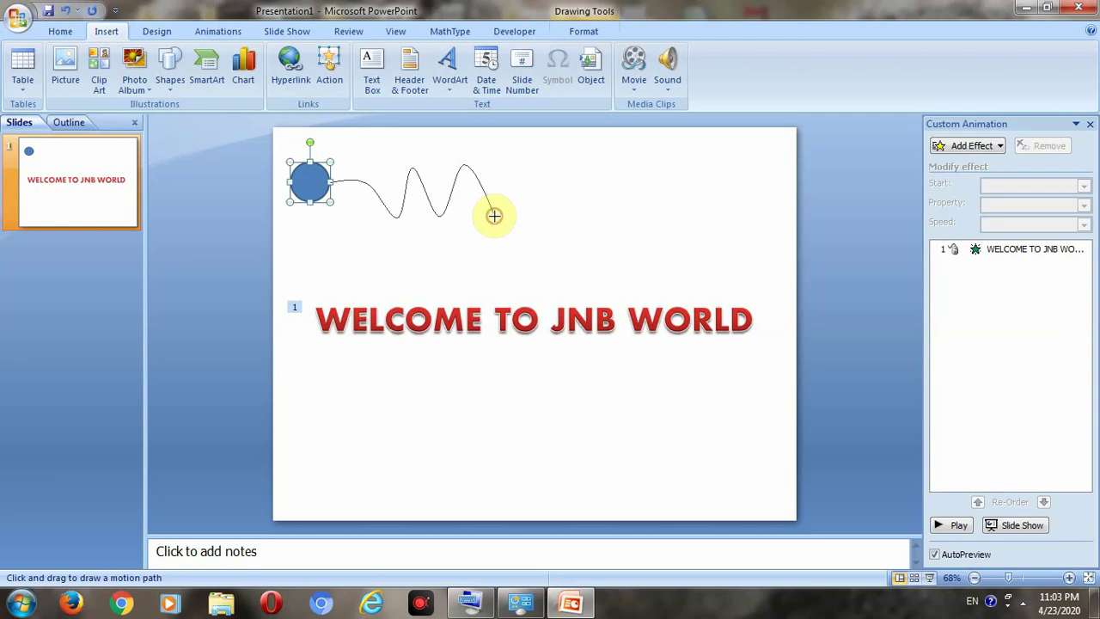
mouse_move(494, 216)
left_mouse_down()
mouse_move(531, 159)
mouse_move(569, 215)
mouse_move(605, 158)
mouse_move(609, 201)
mouse_move(661, 228)
mouse_move(633, 224)
mouse_move(662, 160)
mouse_move(690, 169)
mouse_move(712, 226)
mouse_move(725, 228)
mouse_move(744, 157)
left_mouse_up()
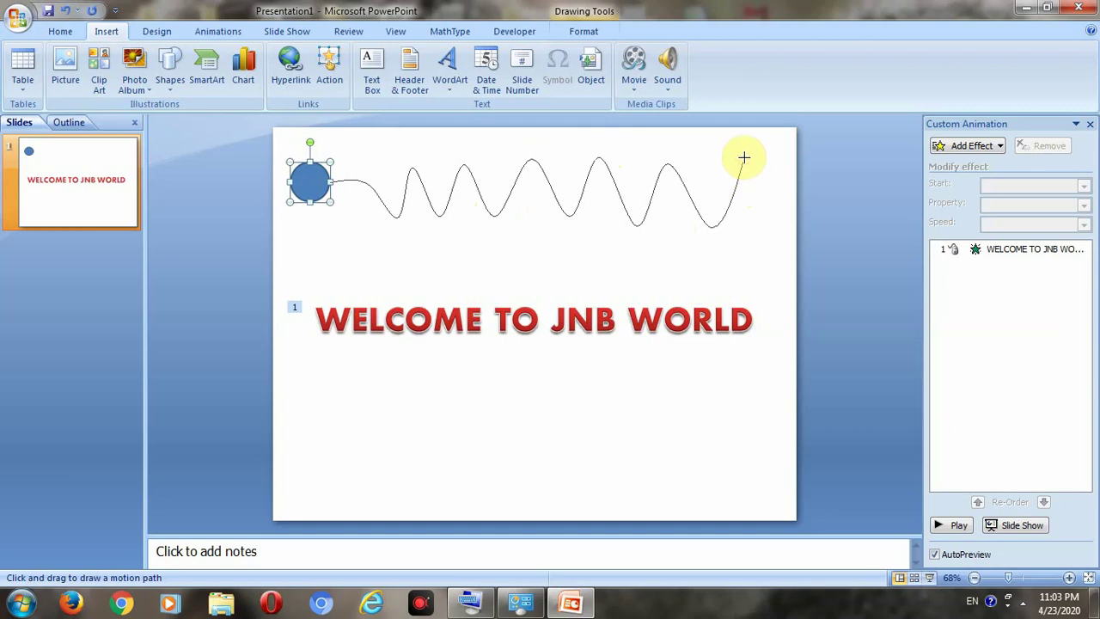
left_click_drag(744, 158, 743, 157)
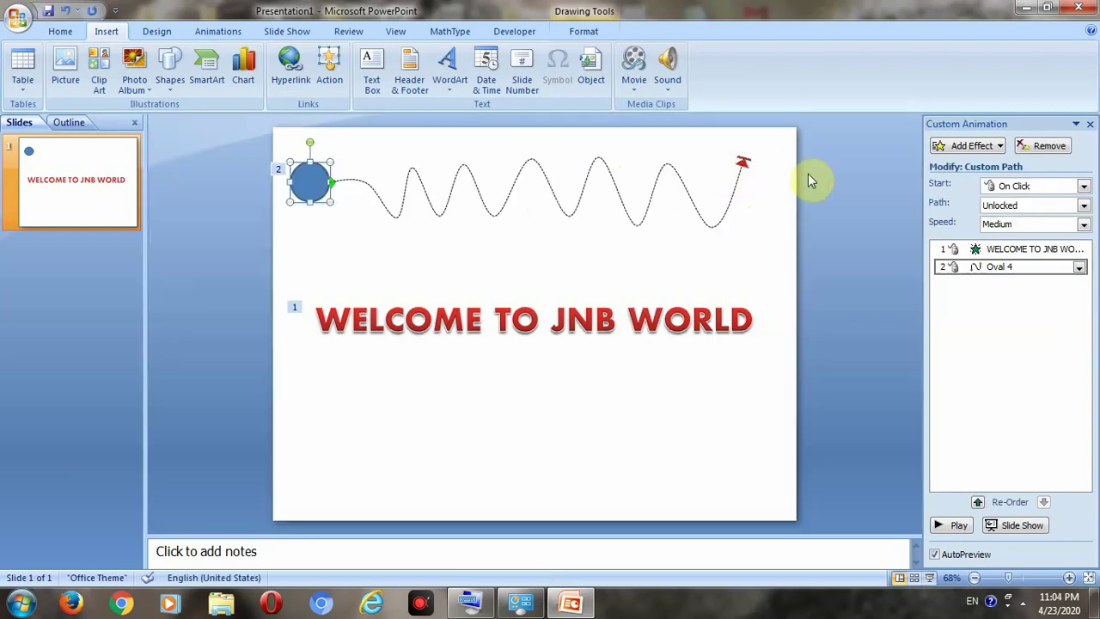
Step: Open the oval's path effect options, keeping no sound and no dimming after animation
left_click(1079, 267)
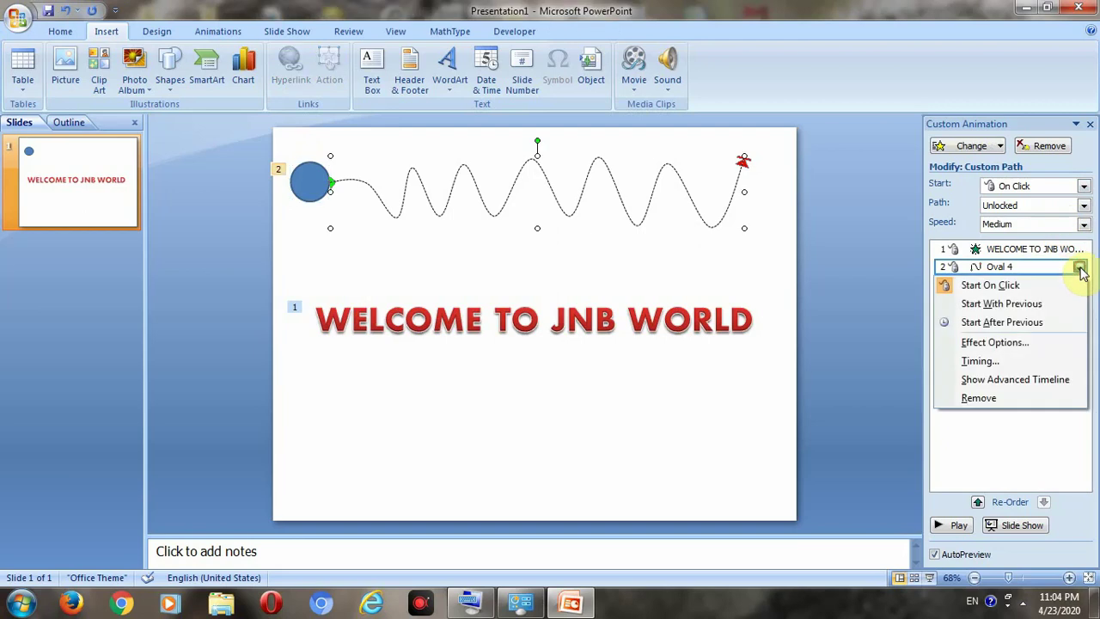
left_click(1013, 342)
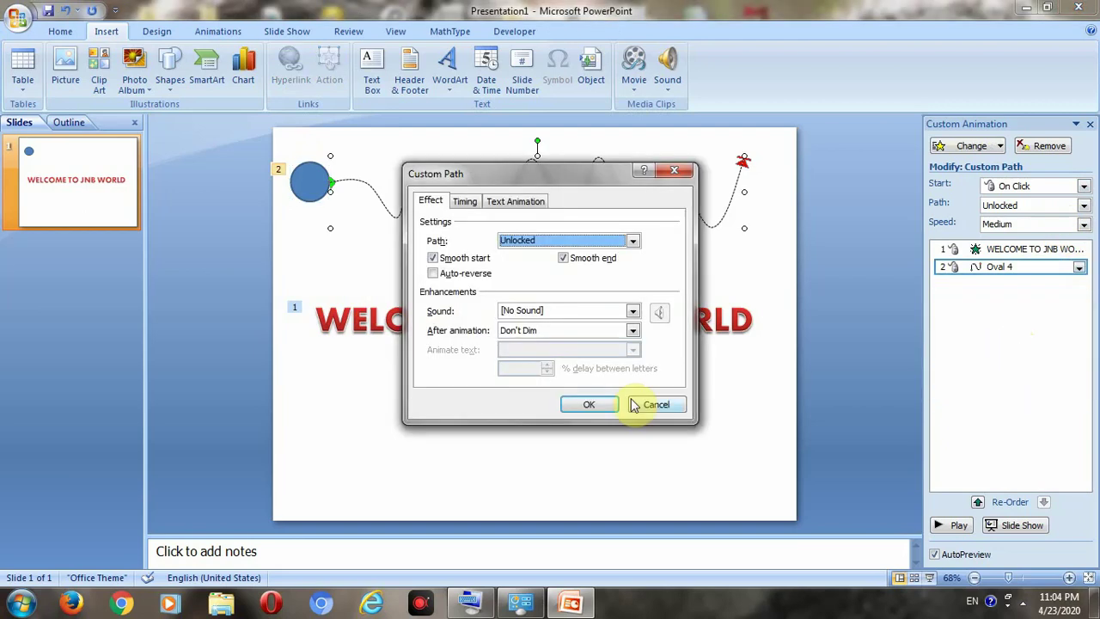
left_click(631, 313)
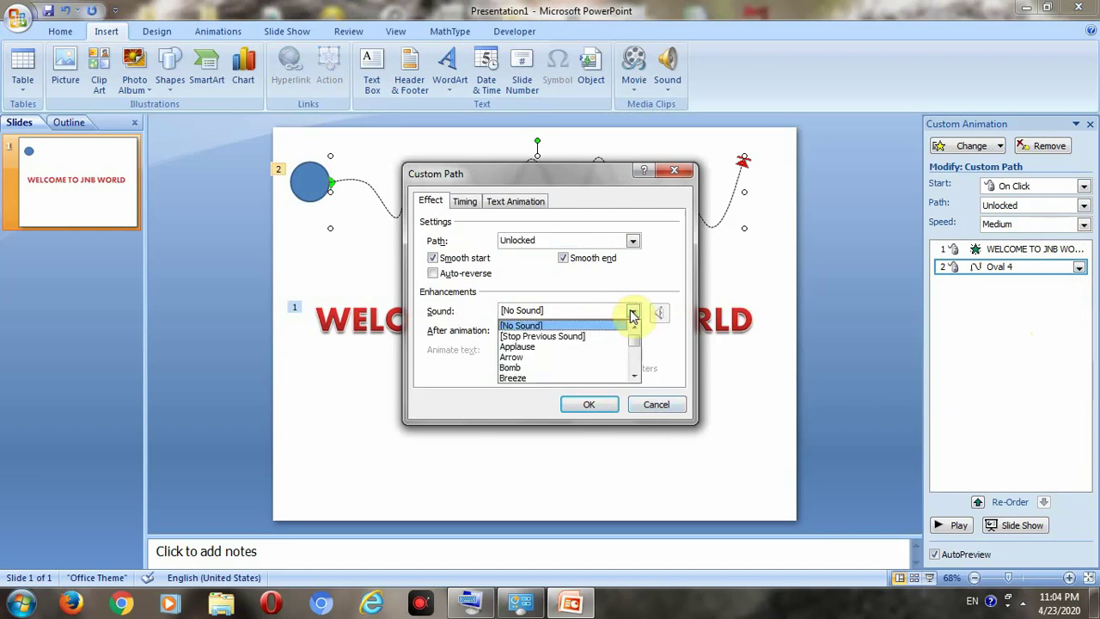
left_click(632, 313)
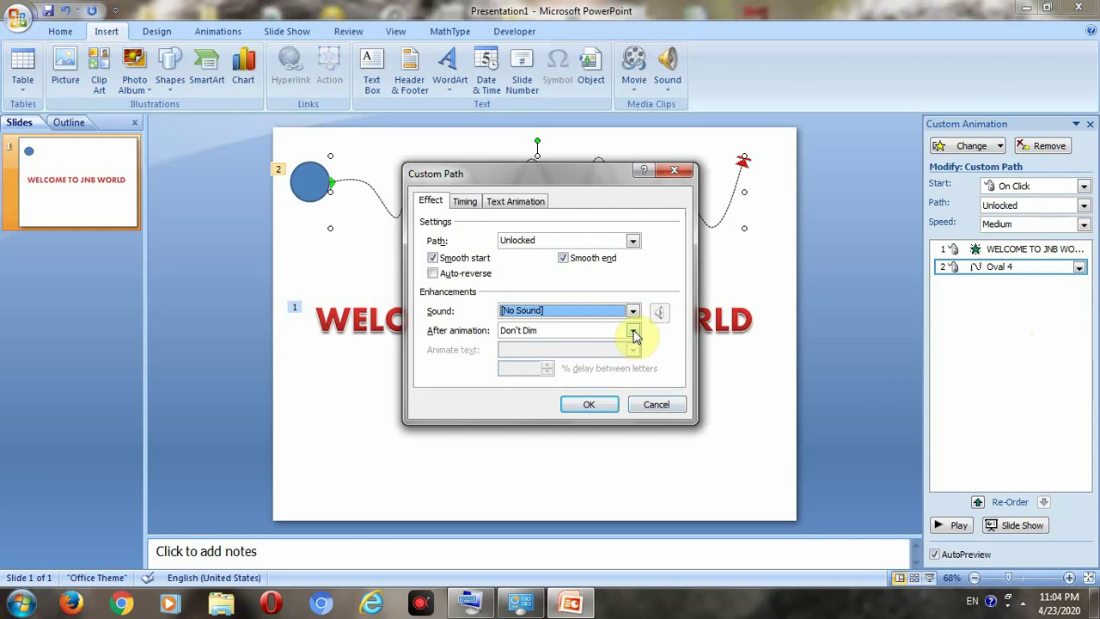
left_click(632, 331)
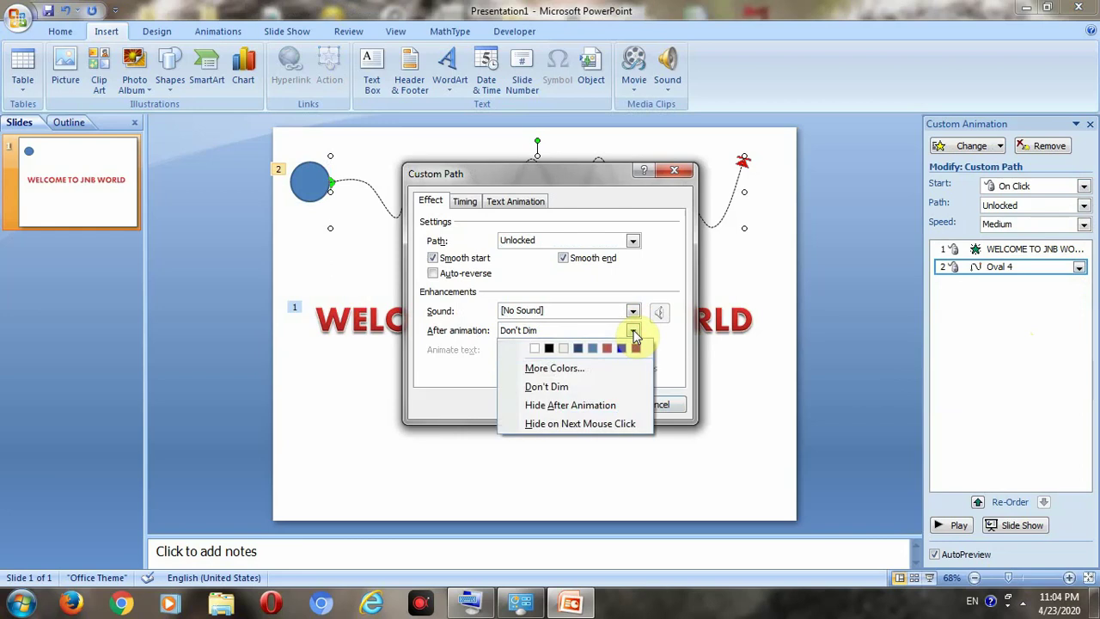
left_click(634, 334)
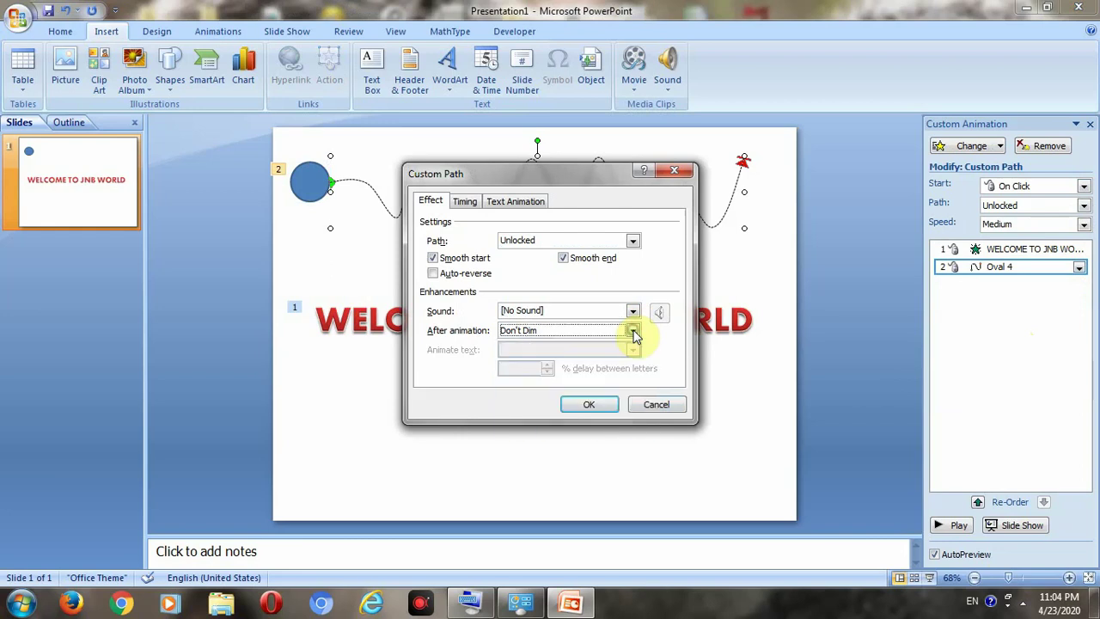
Step: Set the path animation speed to 3 seconds (Slow) on the Timing tab and confirm
left_click(464, 202)
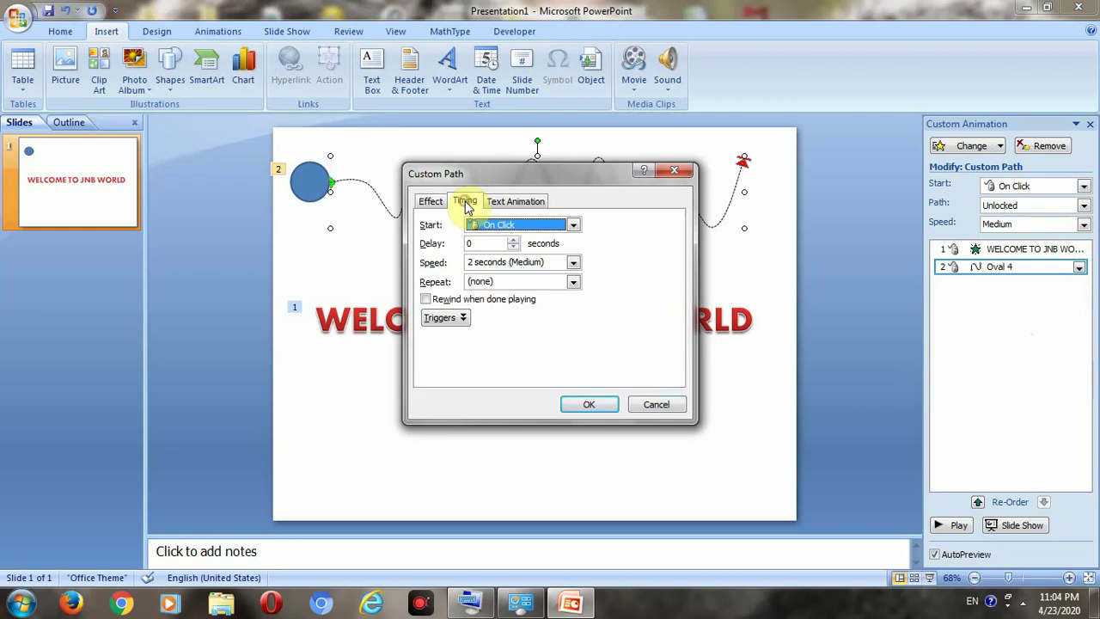
left_click(572, 264)
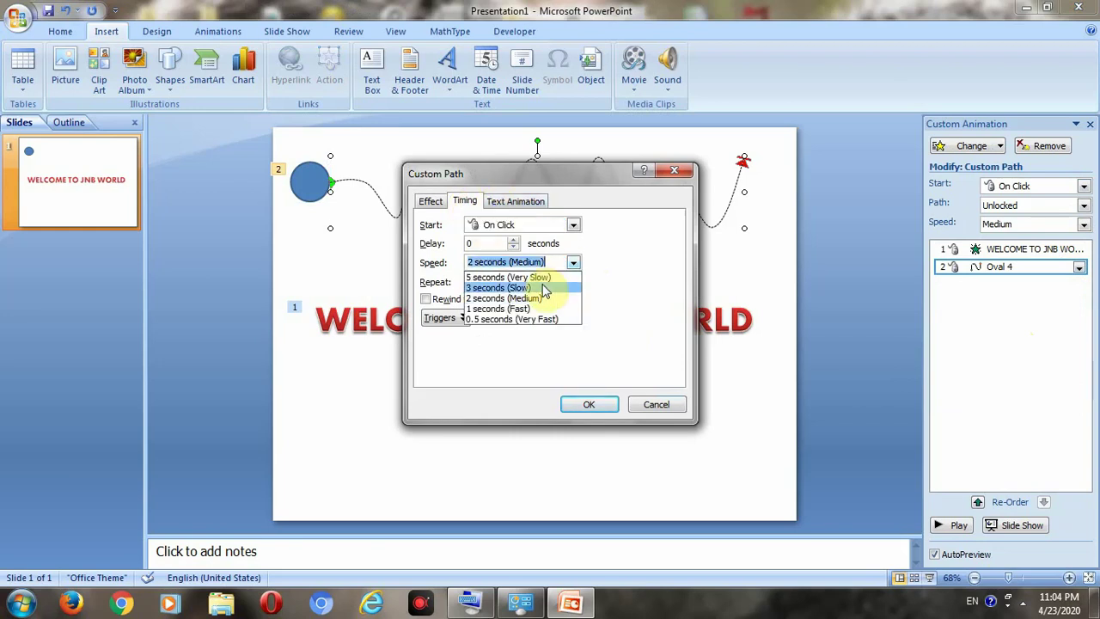
left_click(540, 278)
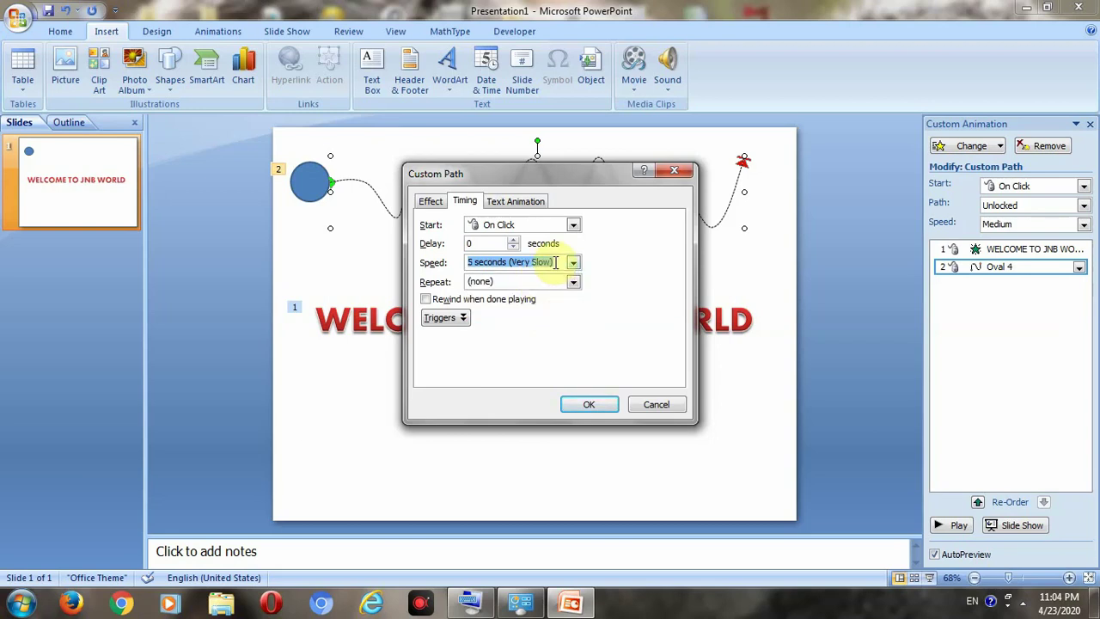
left_click(573, 263)
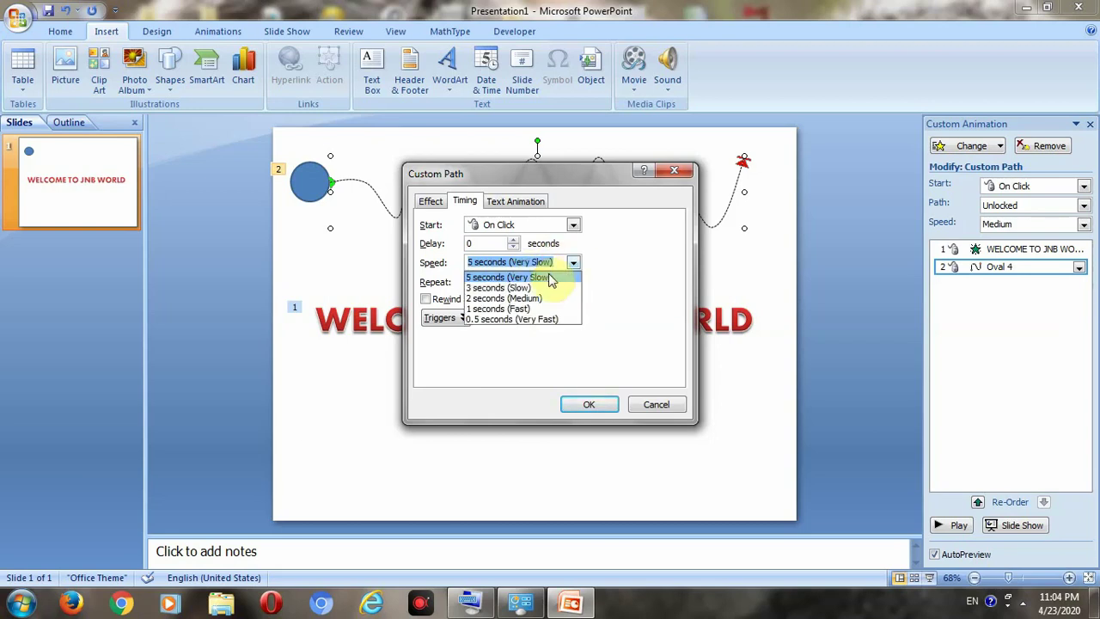
left_click(543, 289)
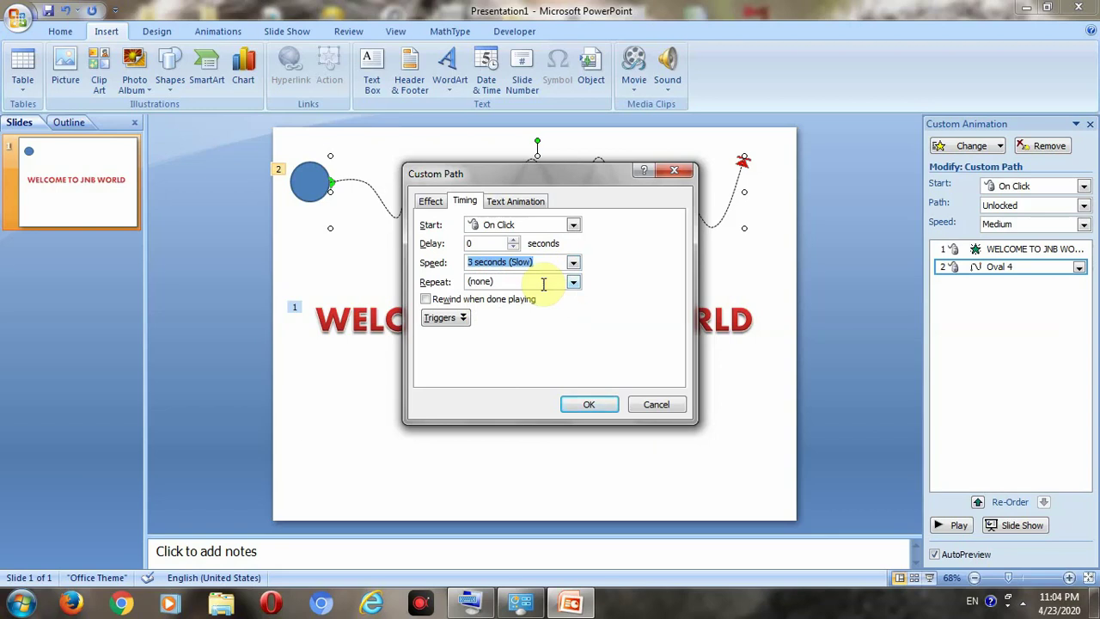
left_click(573, 263)
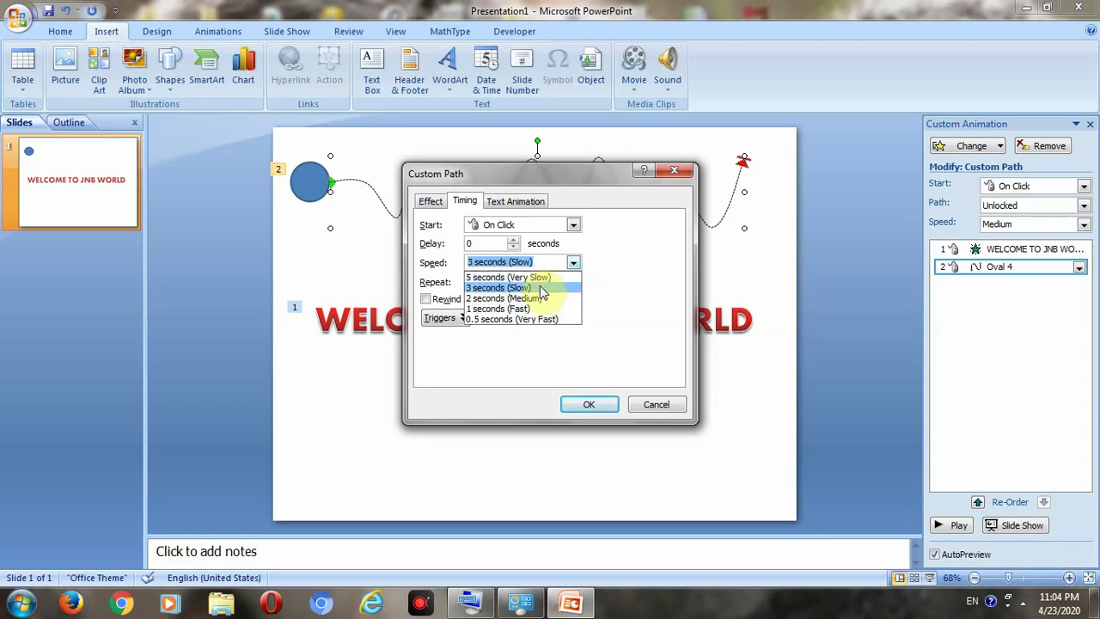
left_click(537, 288)
left_click(587, 405)
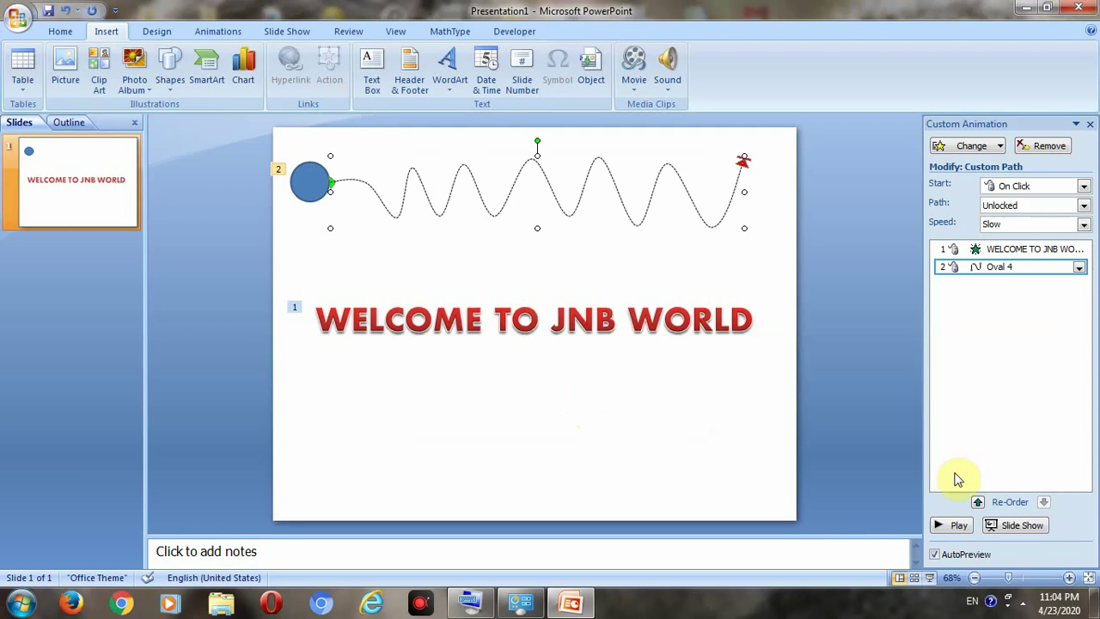
Step: Preview the WELCOME TO JNB WORLD letter-by-letter title and the blue oval's Slow wavy path
left_click(954, 526)
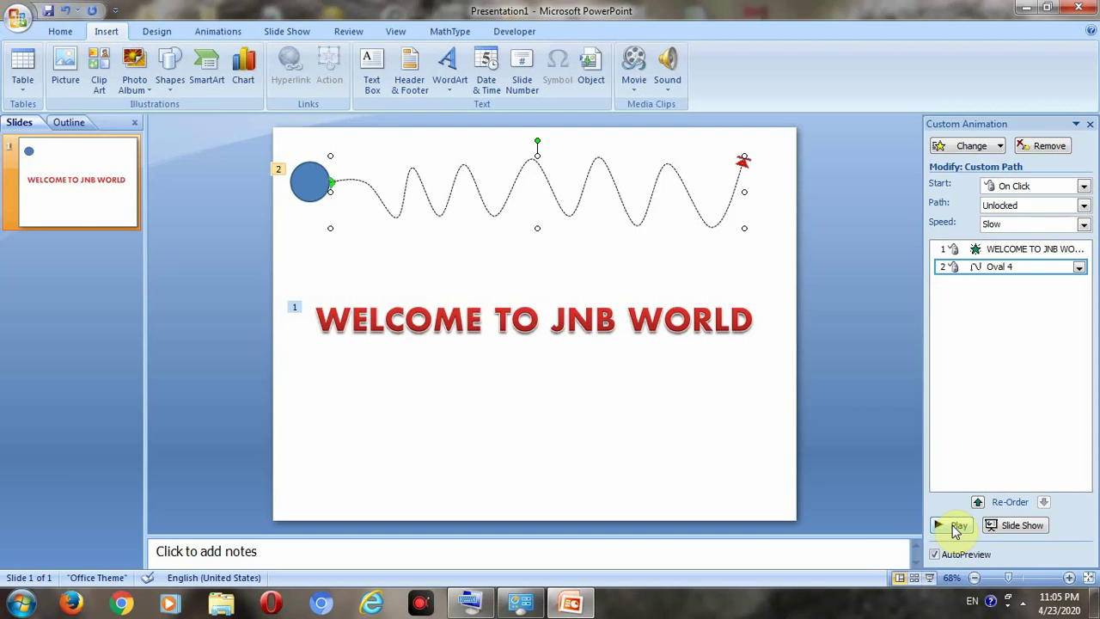
Step: Reveal the hidden notification icons on the Windows taskbar
left_click(1021, 603)
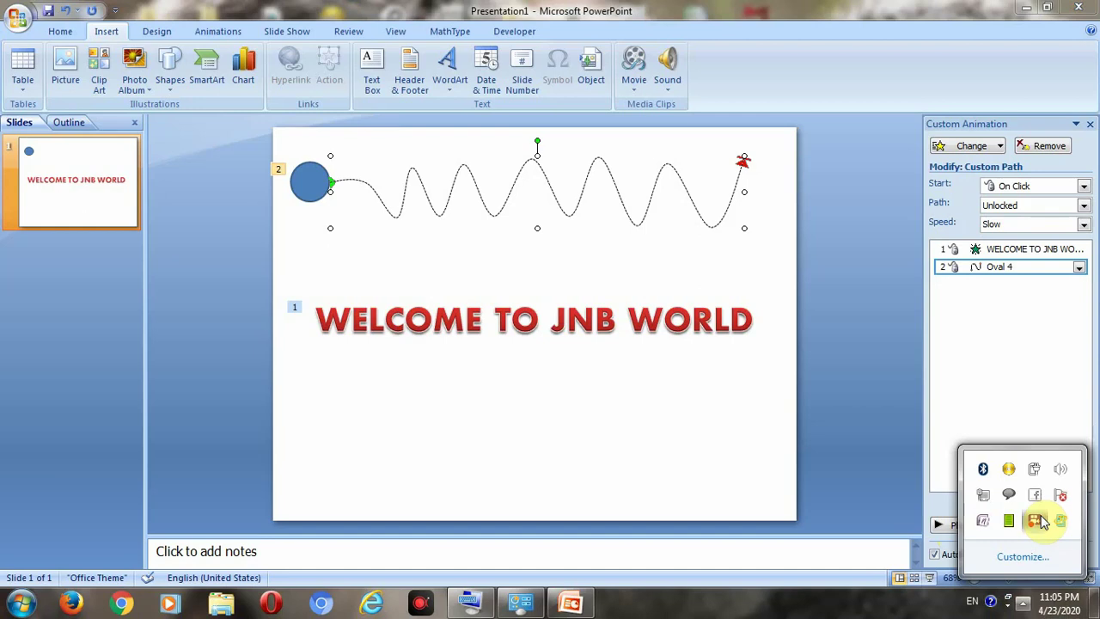